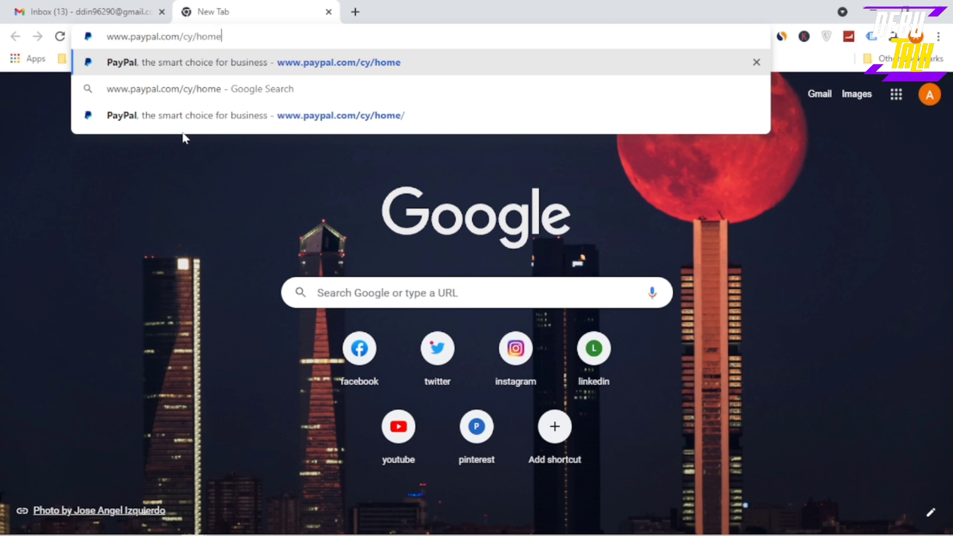
Load PayPal's business home page and start the business account sign-up
key(Return)
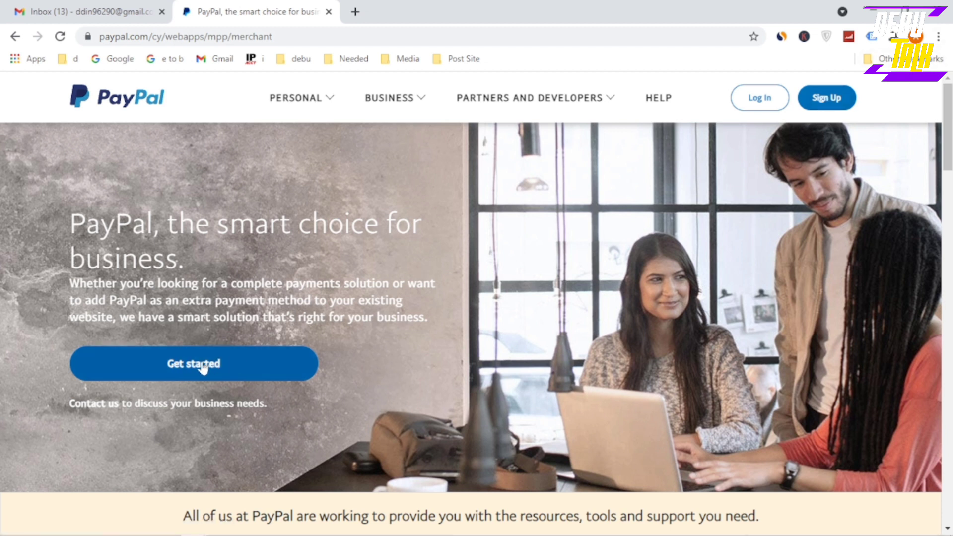
click(198, 367)
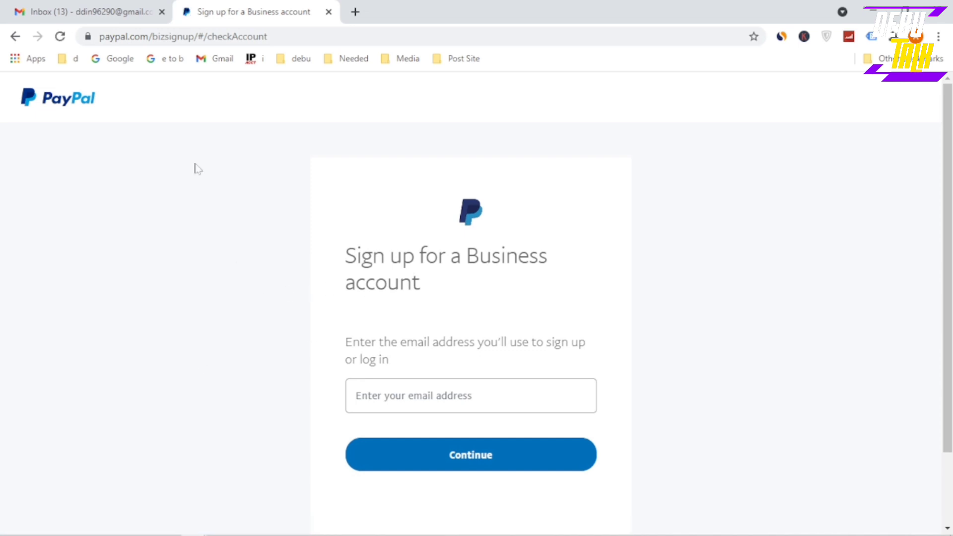
Copy the account email from Gmail and submit it as the PayPal sign-up email
click(90, 11)
right_click(797, 219)
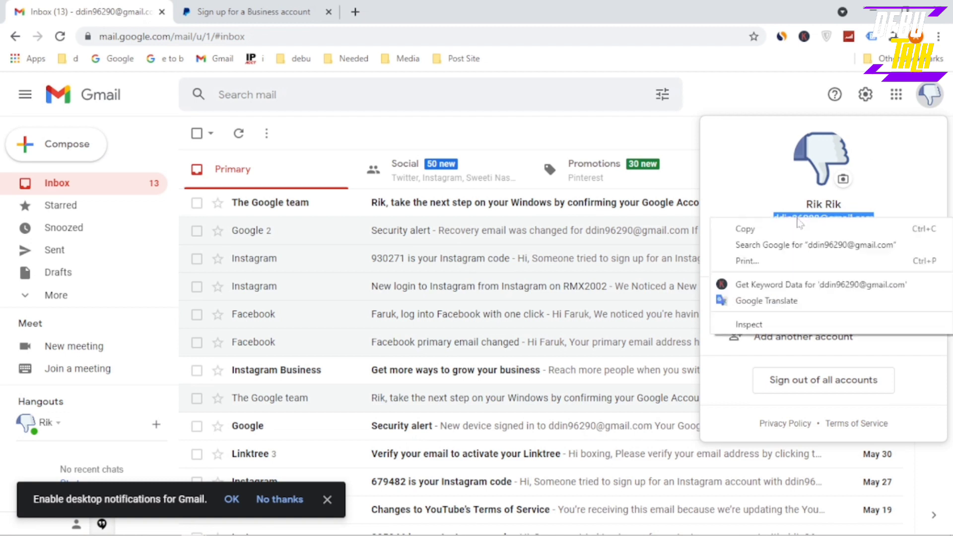
click(794, 226)
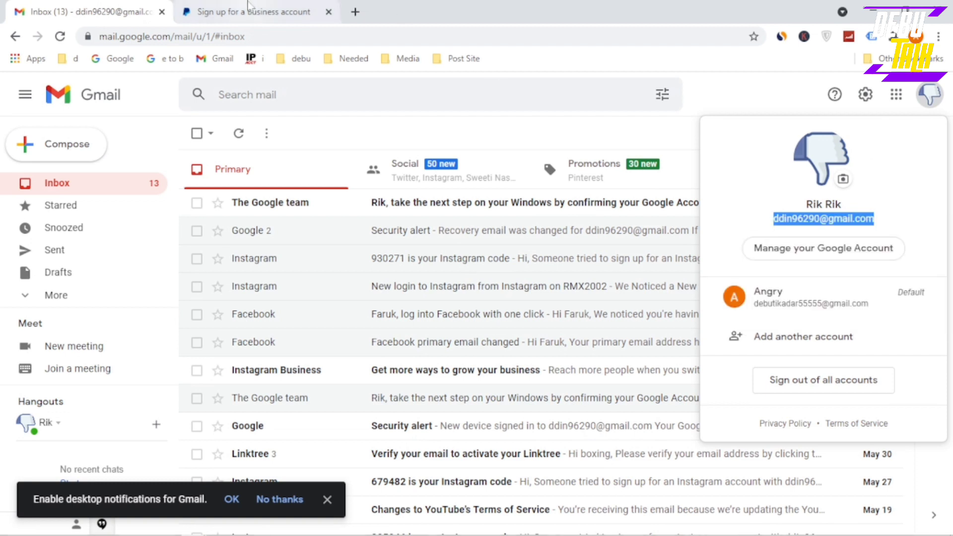
click(252, 10)
click(357, 398)
right_click(436, 395)
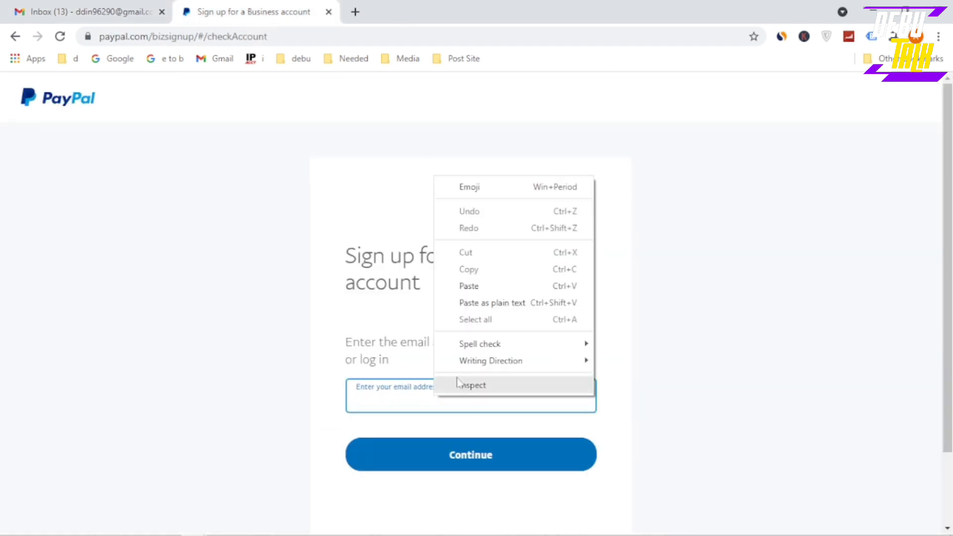
click(468, 286)
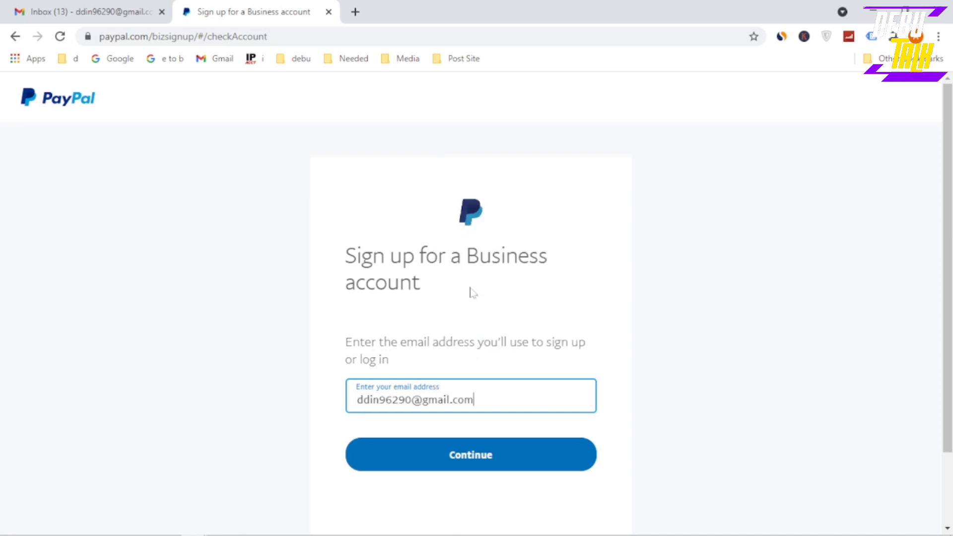
click(460, 456)
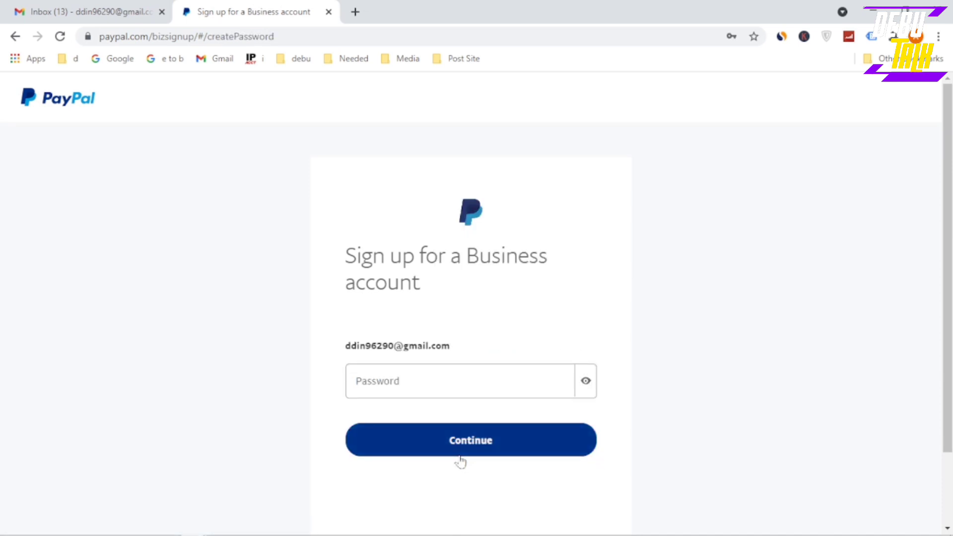
Set the password by pasting a copied part of the email address, then continue
click(449, 387)
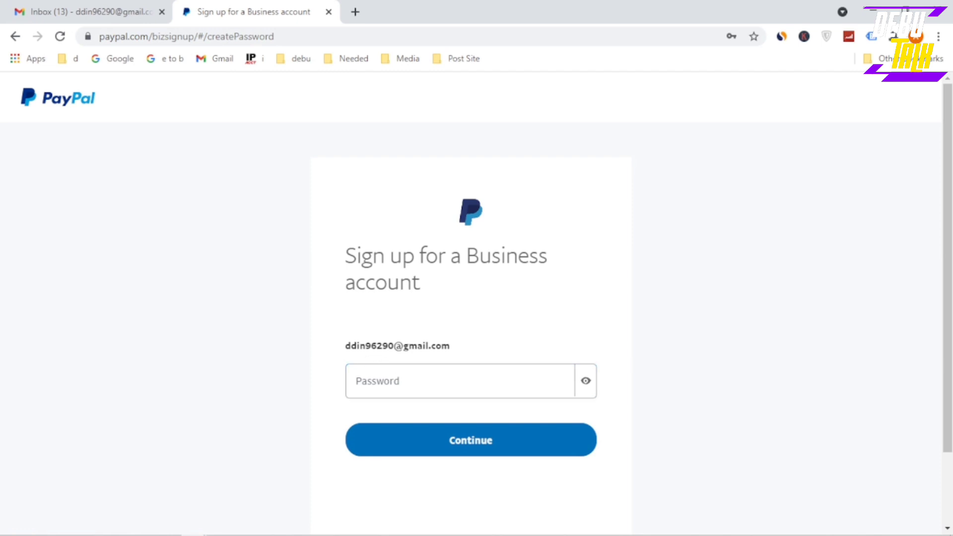
drag(346, 346, 403, 346)
right_click(392, 345)
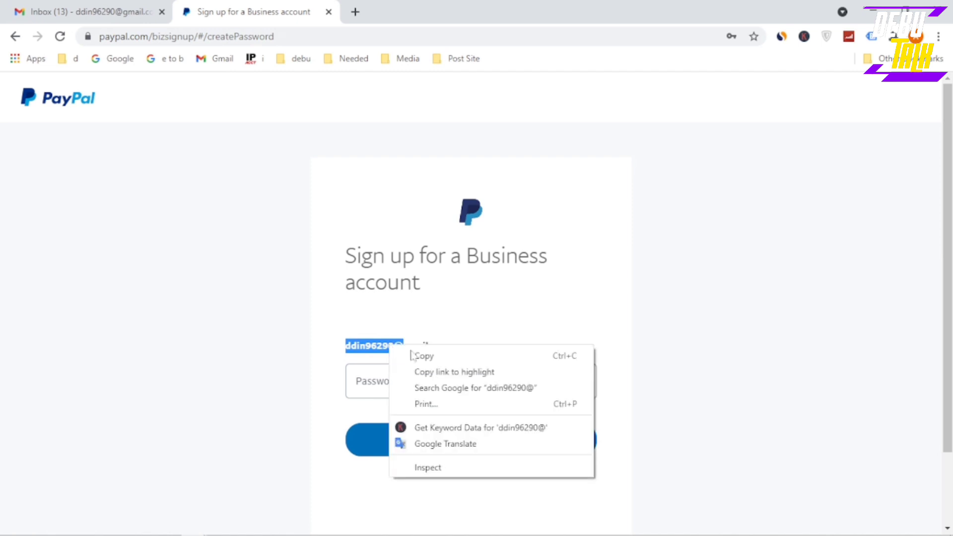
click(431, 356)
click(425, 381)
right_click(385, 380)
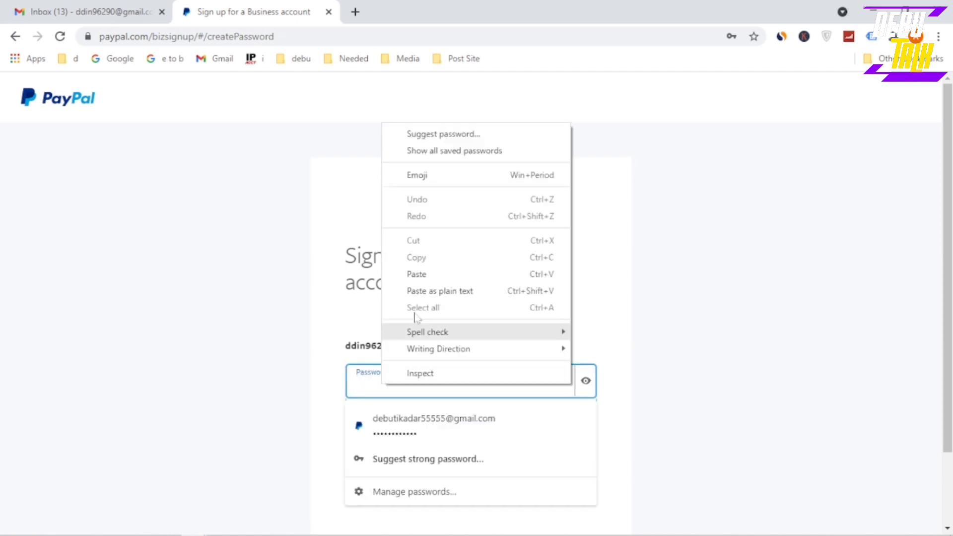
click(417, 274)
click(451, 443)
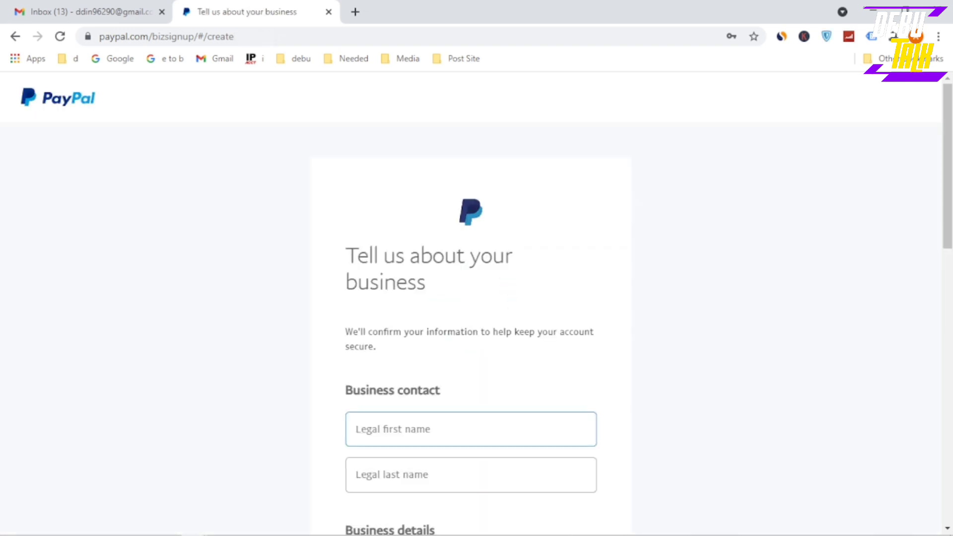
Enter the contact's legal first name and legal last name
scroll(417, 368, down, 3)
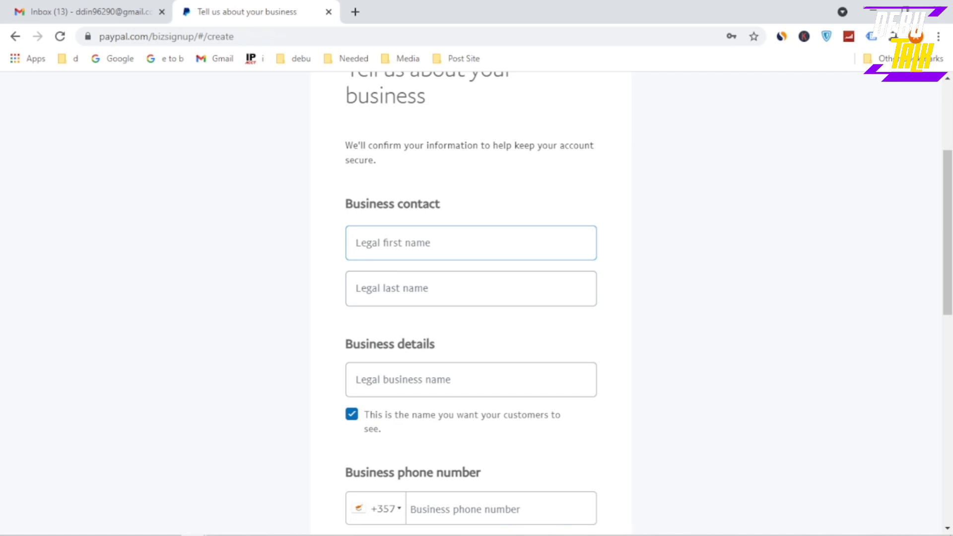
click(357, 243)
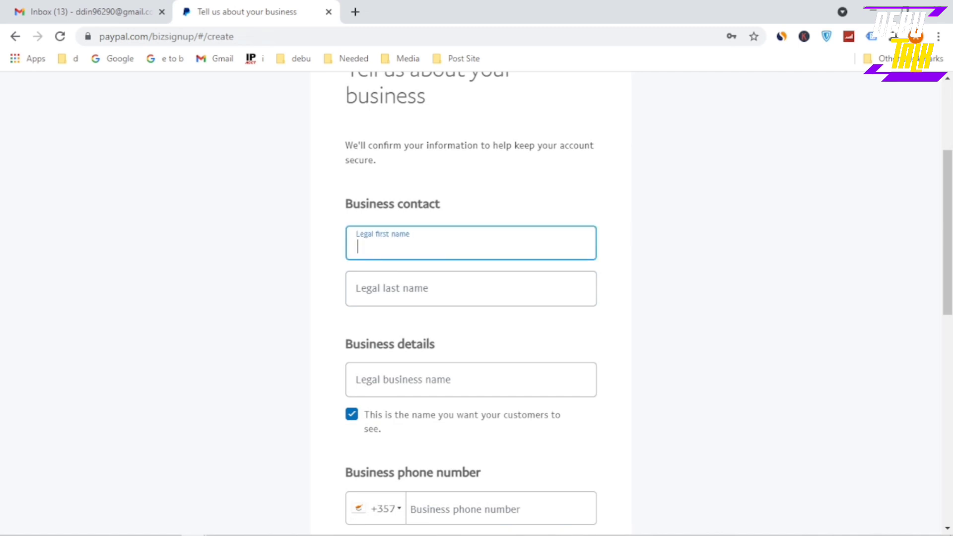
text(d)
key(BackSpace)
text(Dtime)
key(Tab)
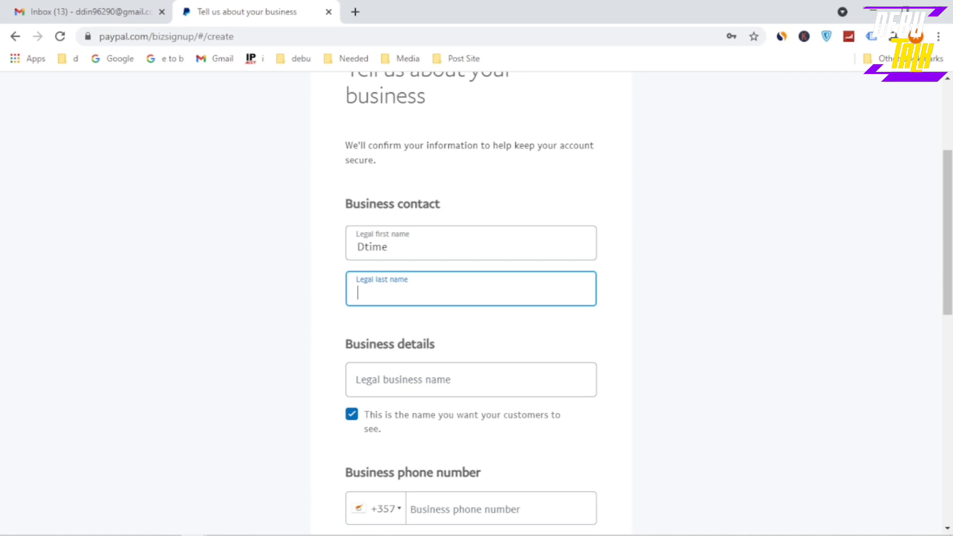
text(Talk)
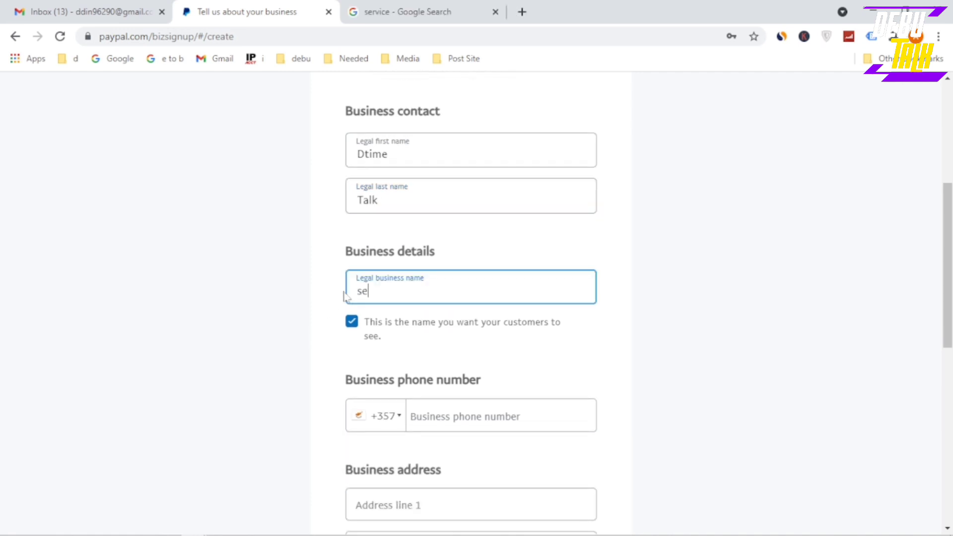
Set the legal business name to 'service'
text(rvice)
click(251, 350)
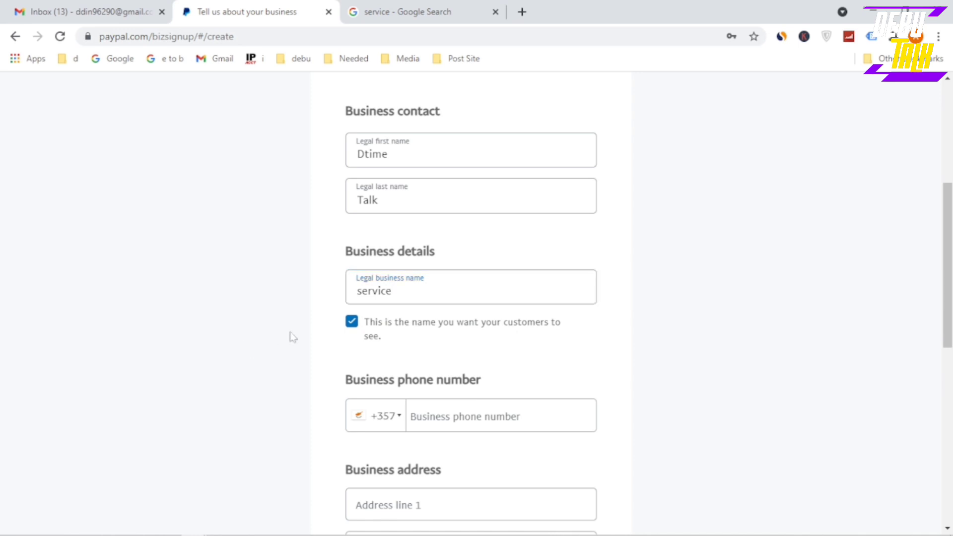
scroll(292, 337, down, 2)
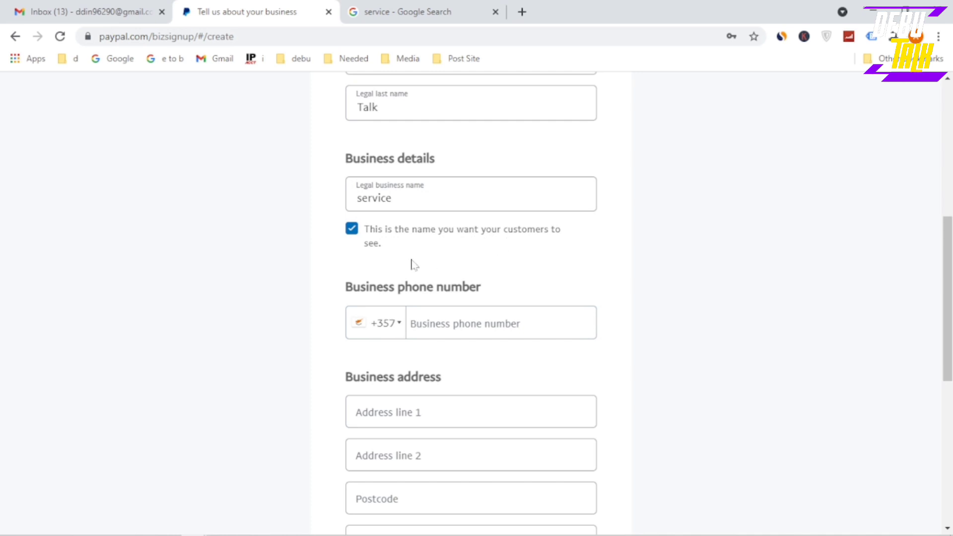
scroll(408, 263, down, 2)
Choose Bangladesh +880 as the business phone country code
click(393, 233)
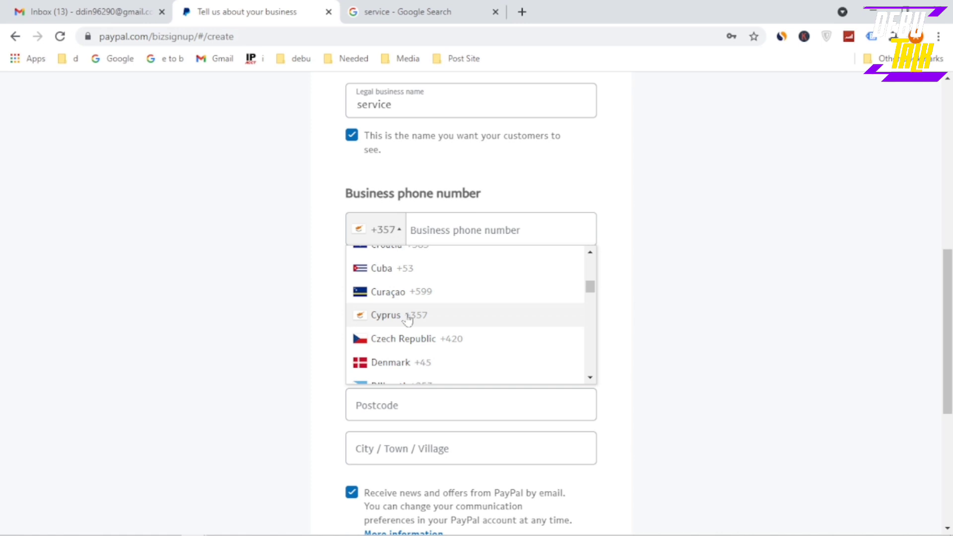
scroll(409, 320, up, 10)
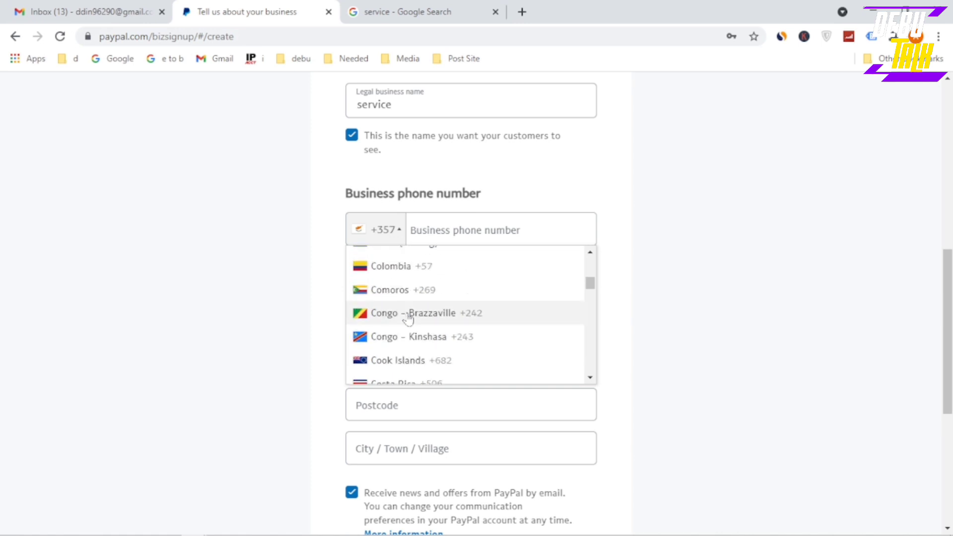
scroll(408, 321, up, 8)
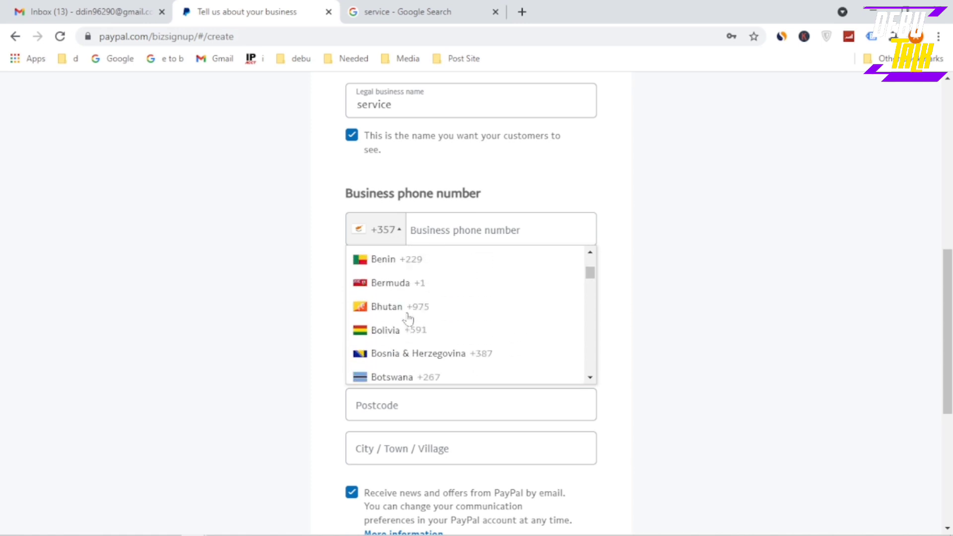
scroll(408, 320, down, 3)
scroll(409, 319, up, 10)
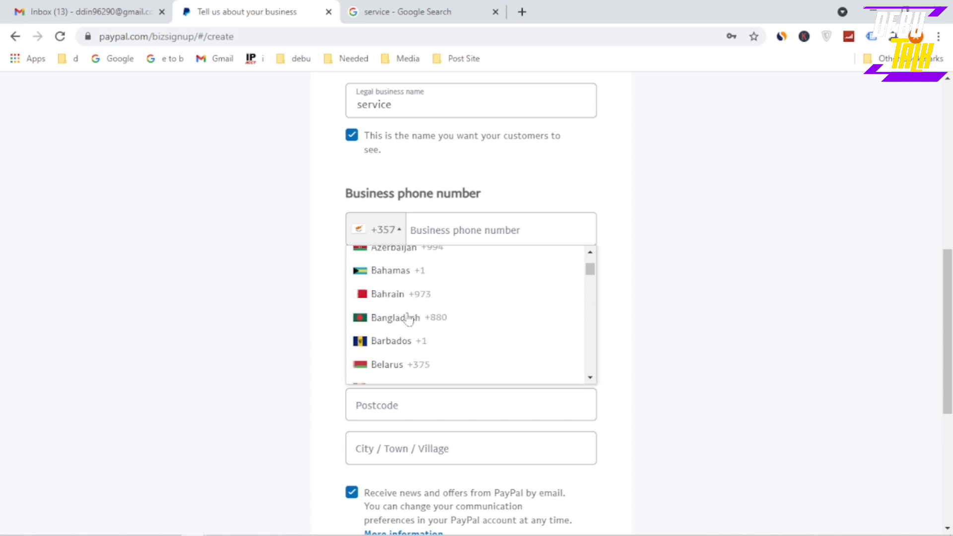
scroll(408, 319, up, 8)
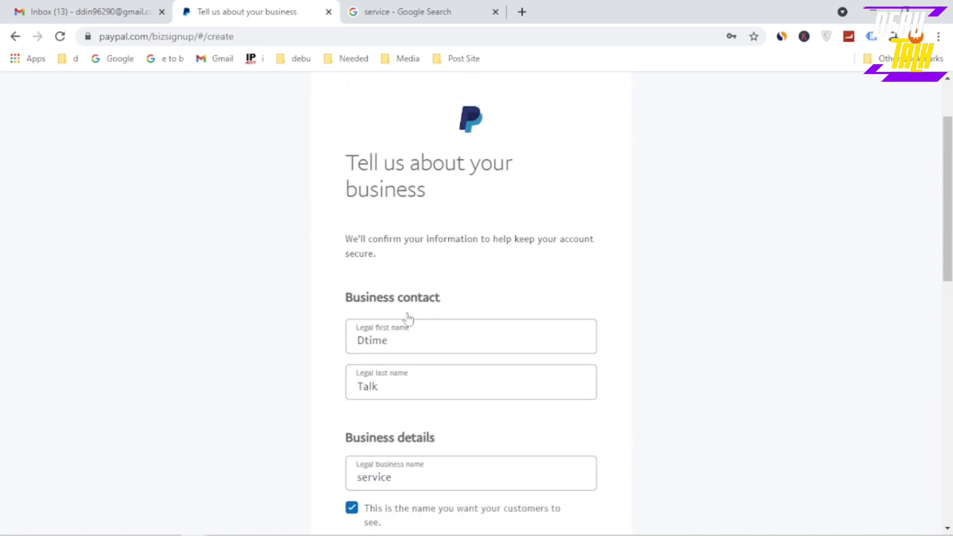
scroll(408, 320, down, 7)
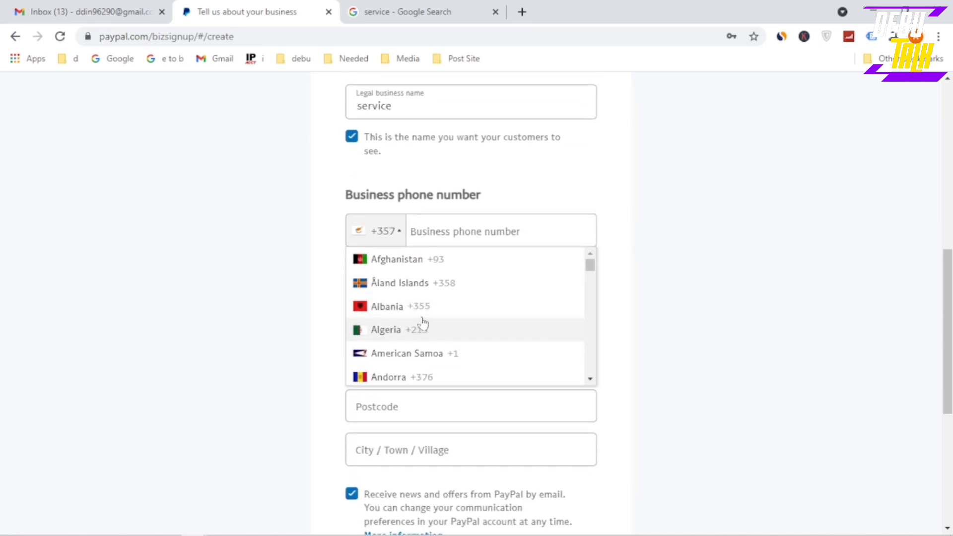
scroll(428, 325, up, 6)
scroll(431, 329, down, 6)
scroll(411, 279, down, 2)
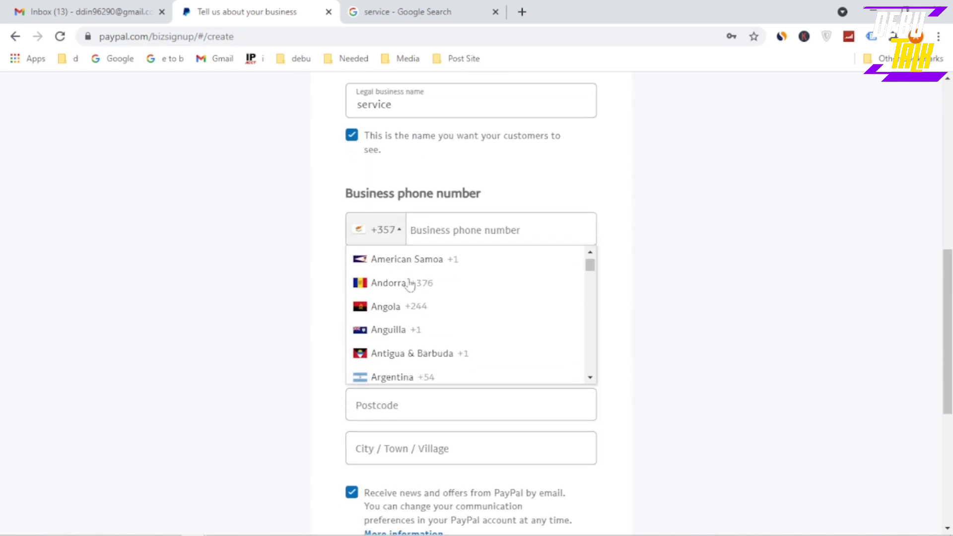
scroll(410, 283, down, 2)
scroll(410, 284, down, 4)
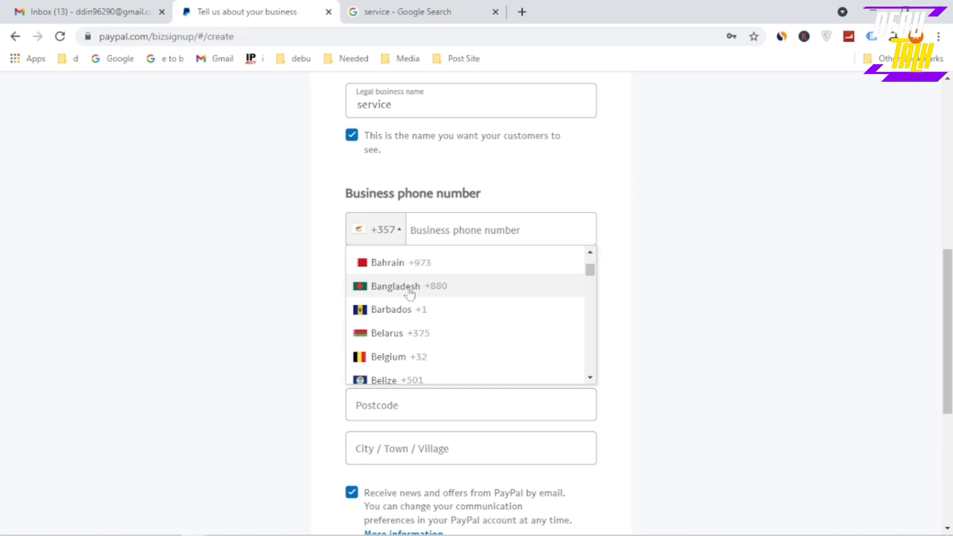
click(410, 286)
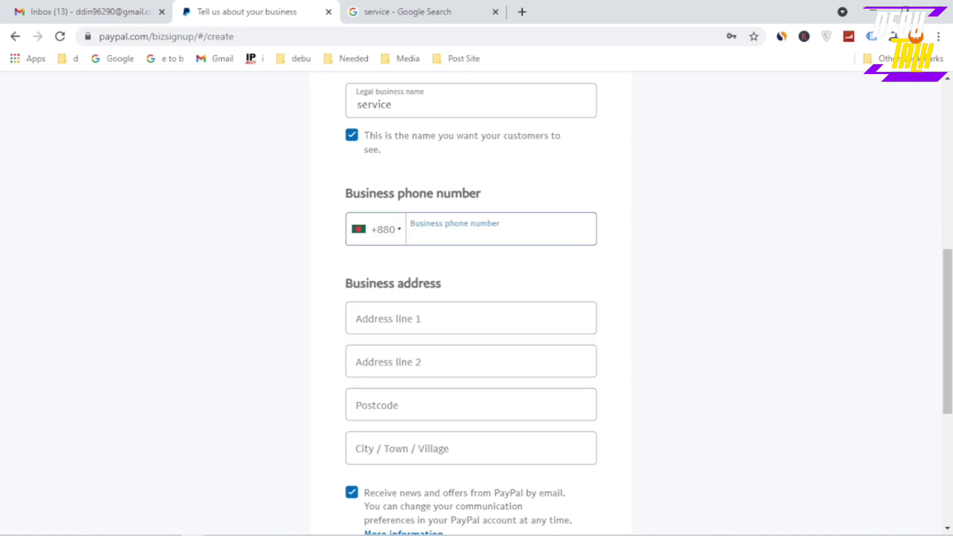
Paste the business phone number and remove its duplicated +880 prefix
key(ctrl+v)
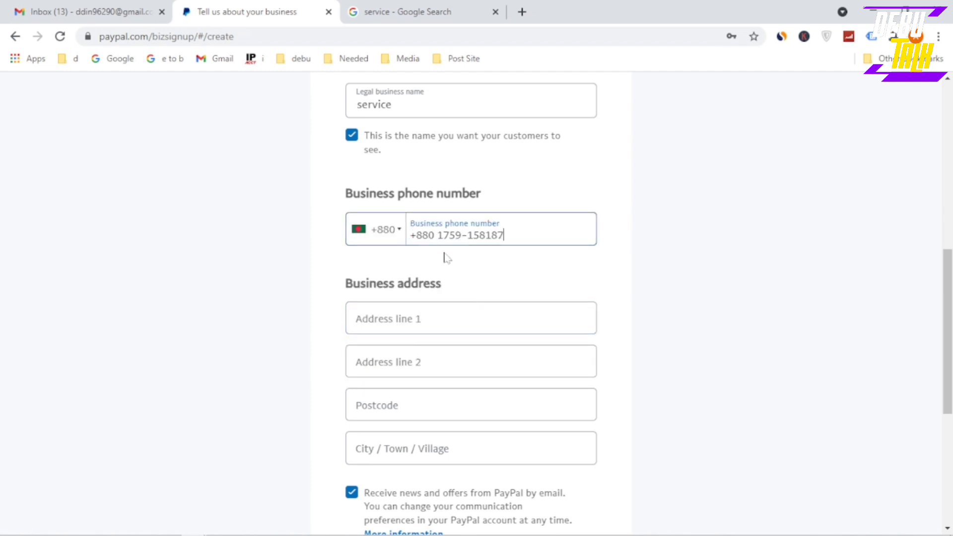
drag(437, 235, 411, 235)
key(BackSpace)
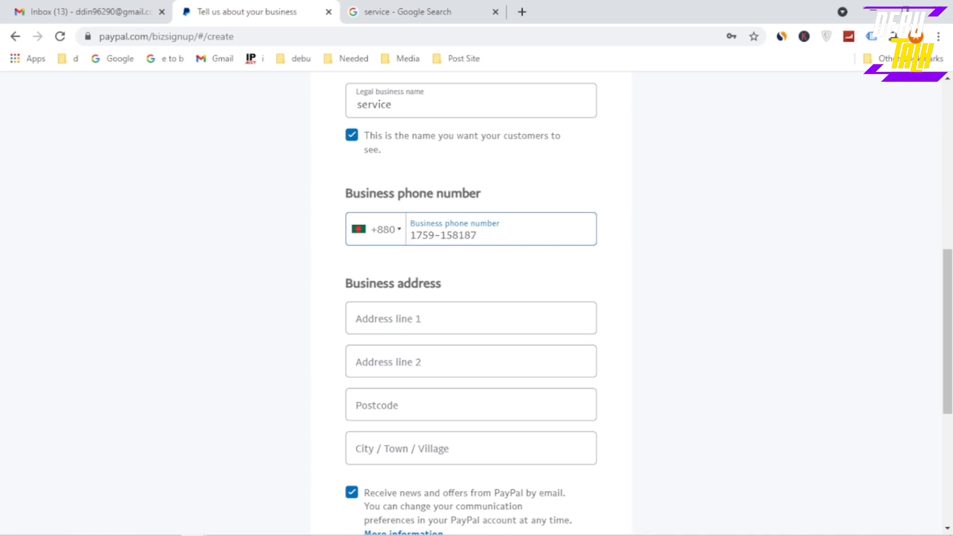
click(423, 256)
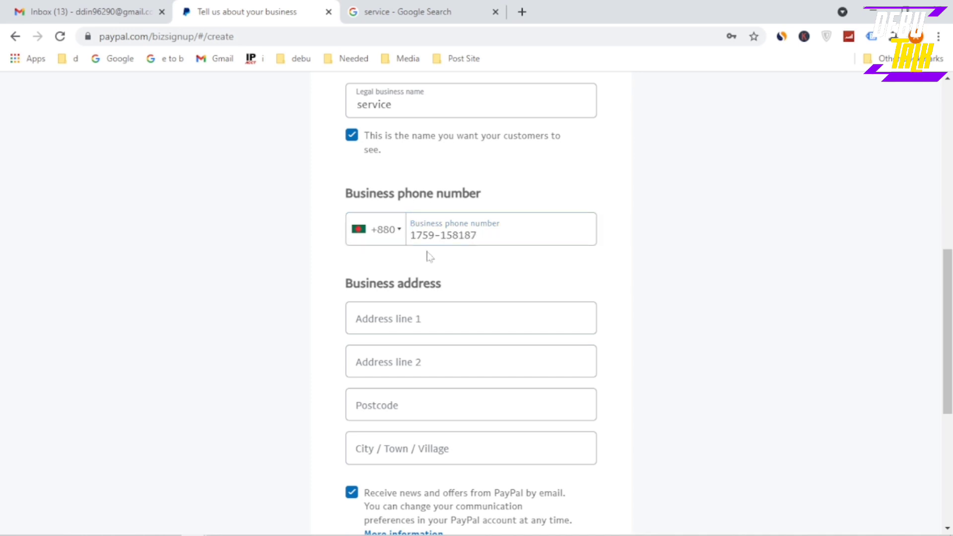
scroll(430, 256, down, 2)
Enter the street in Address line 1 and fill in Address line 2
click(430, 226)
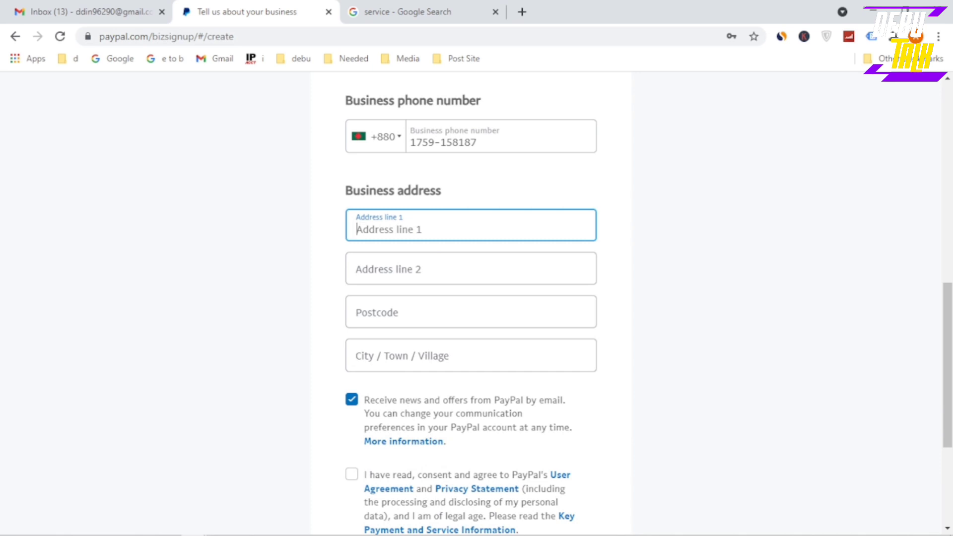
scroll(471, 298, down, 2)
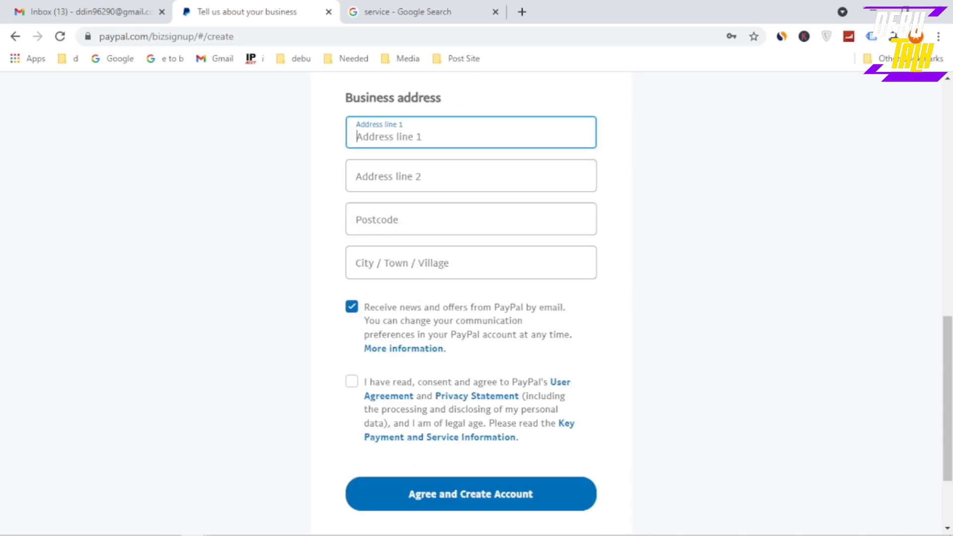
text(dhaka)
key(BackSpace)
key(BackSpace)
key(BackSpace)
key(BackSpace)
key(BackSpace)
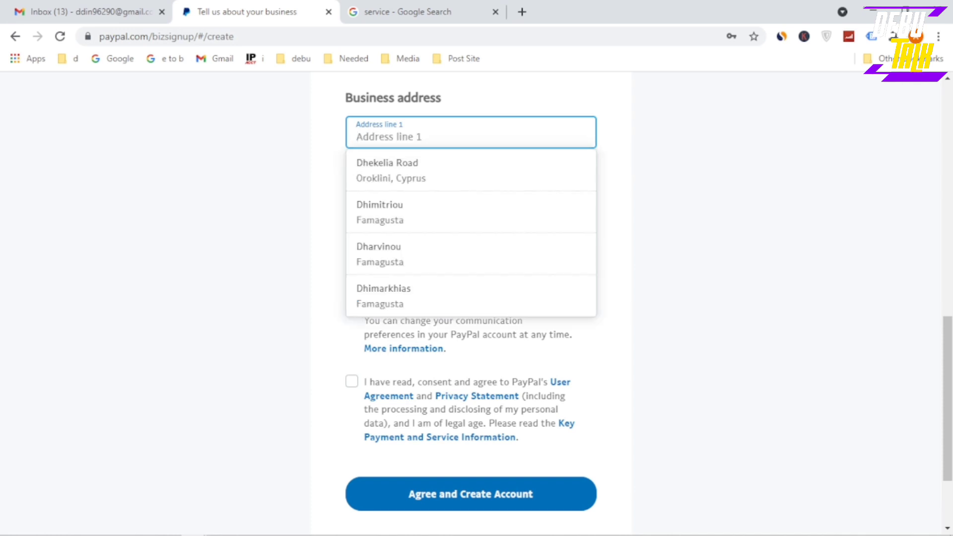
text(dhaka bazar)
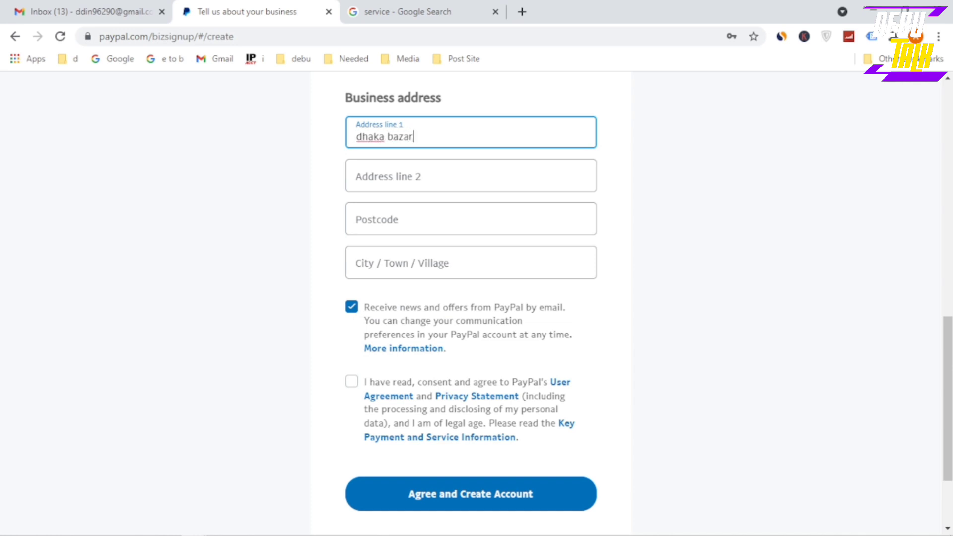
click(388, 177)
text(d)
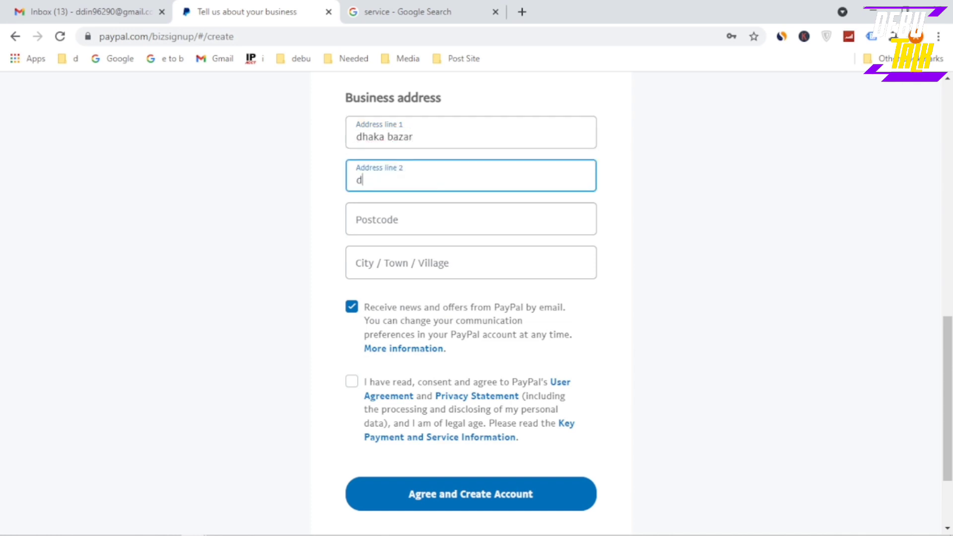
text(ahaka)
Fill in the business postcode and city
click(471, 219)
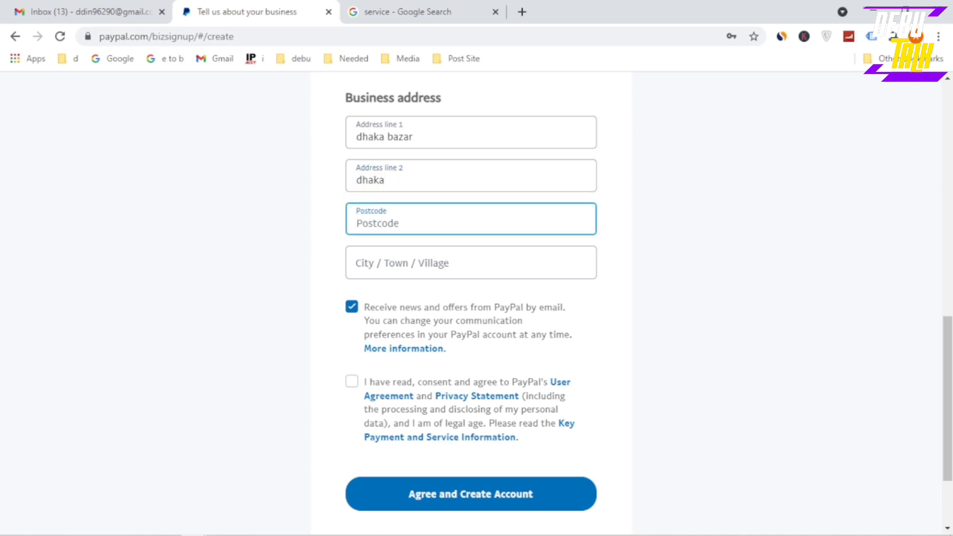
text(1205)
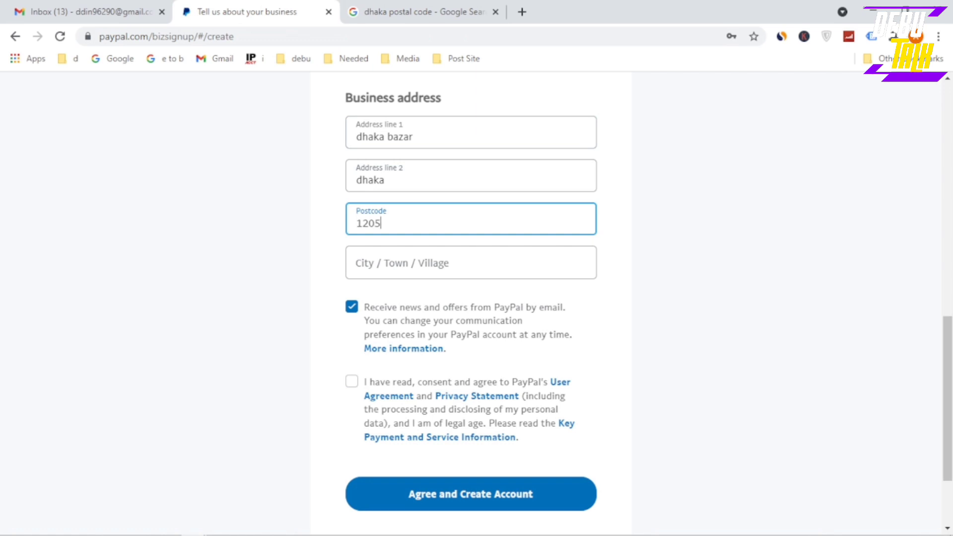
click(471, 263)
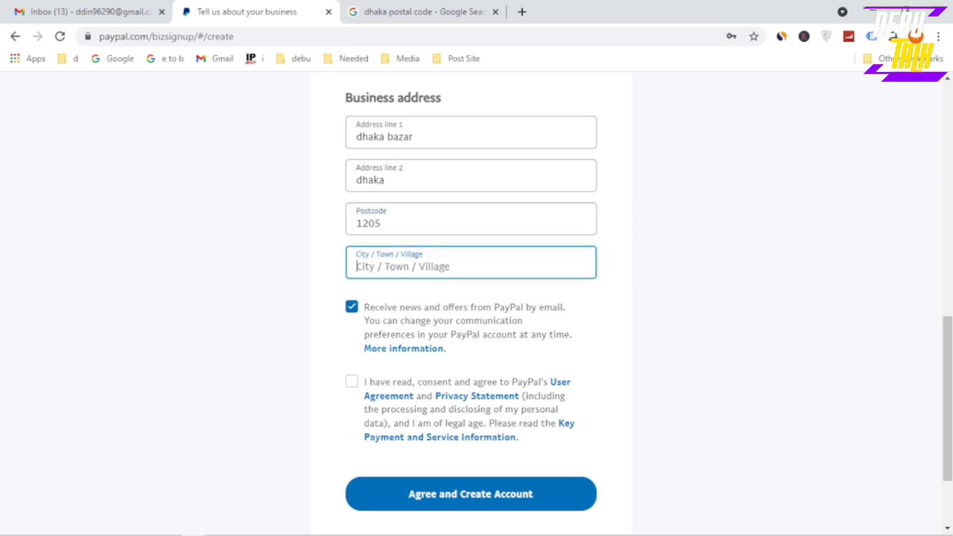
text(dha)
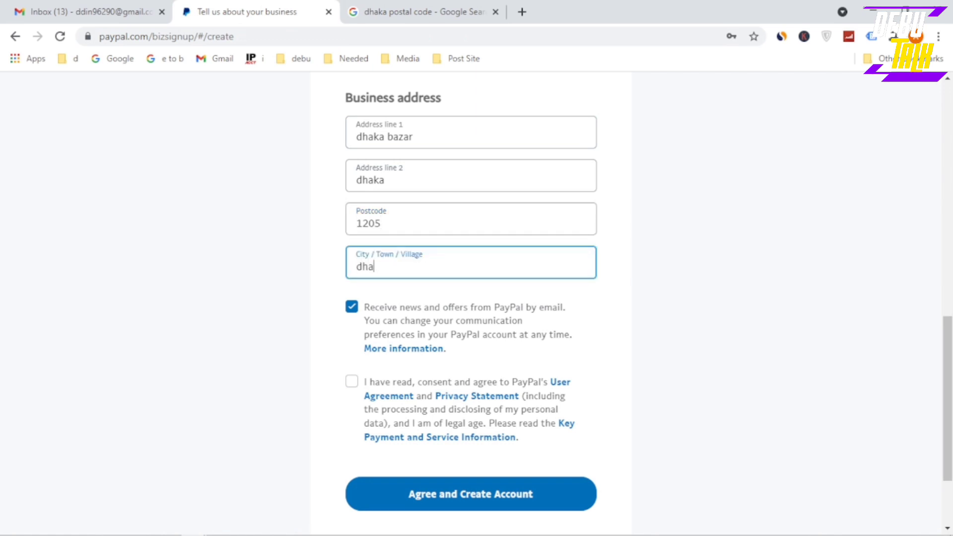
text(ka)
click(269, 291)
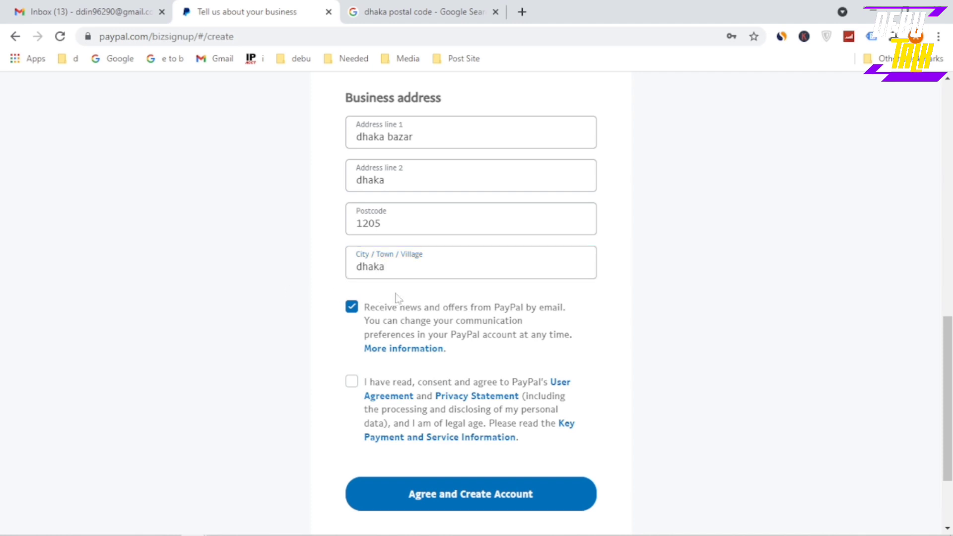
scroll(395, 298, down, 2)
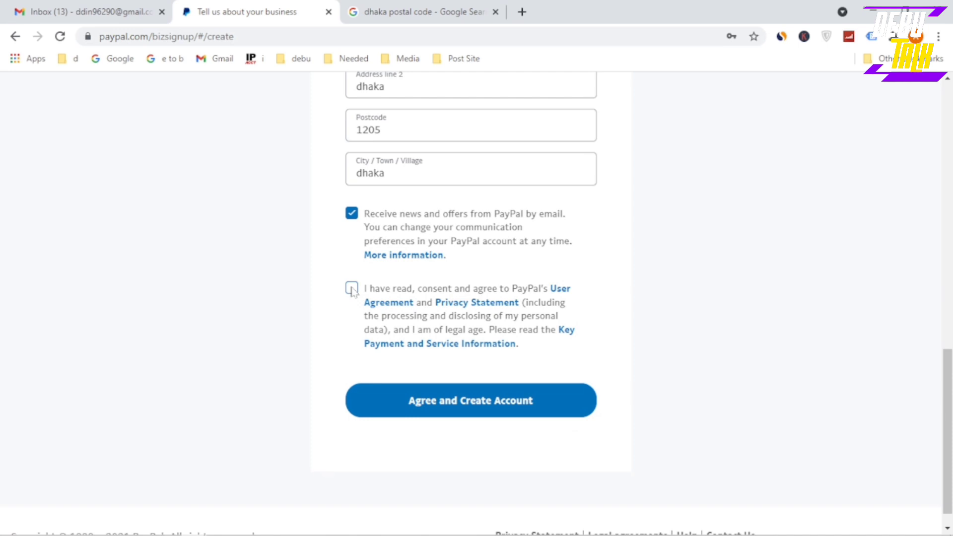
Tick the user agreement and privacy consent, review the form, and choose Agree and Create Account
click(351, 289)
scroll(432, 275, up, 1)
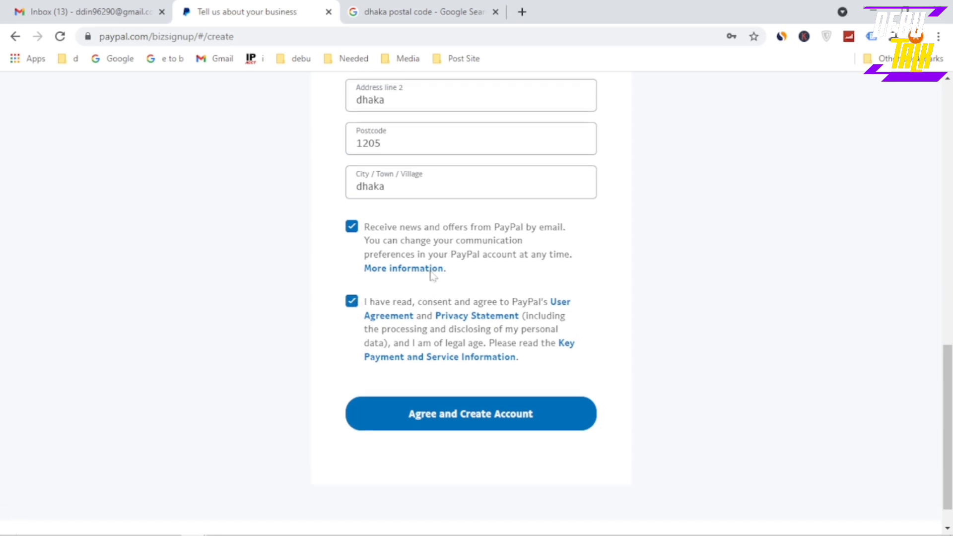
scroll(432, 275, up, 3)
scroll(432, 274, down, 2)
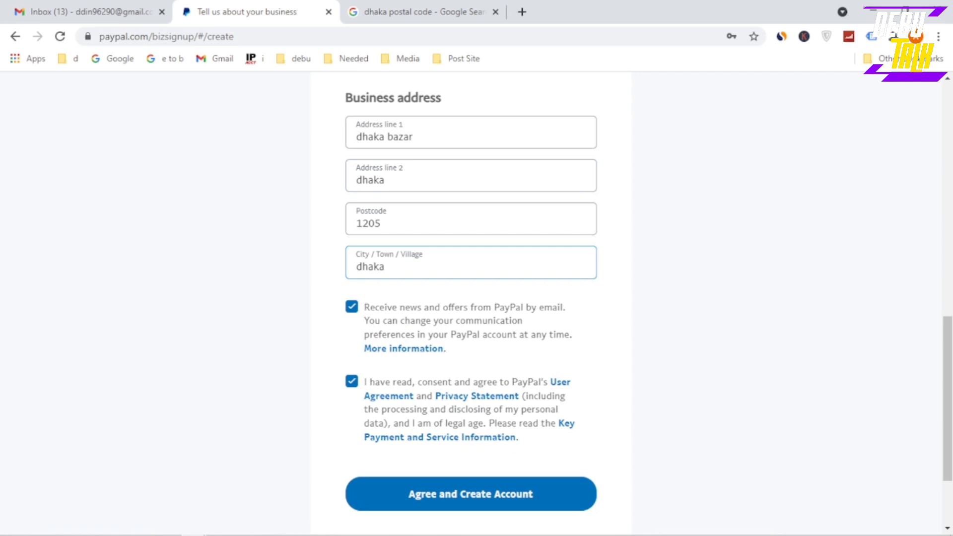
scroll(455, 396, down, 2)
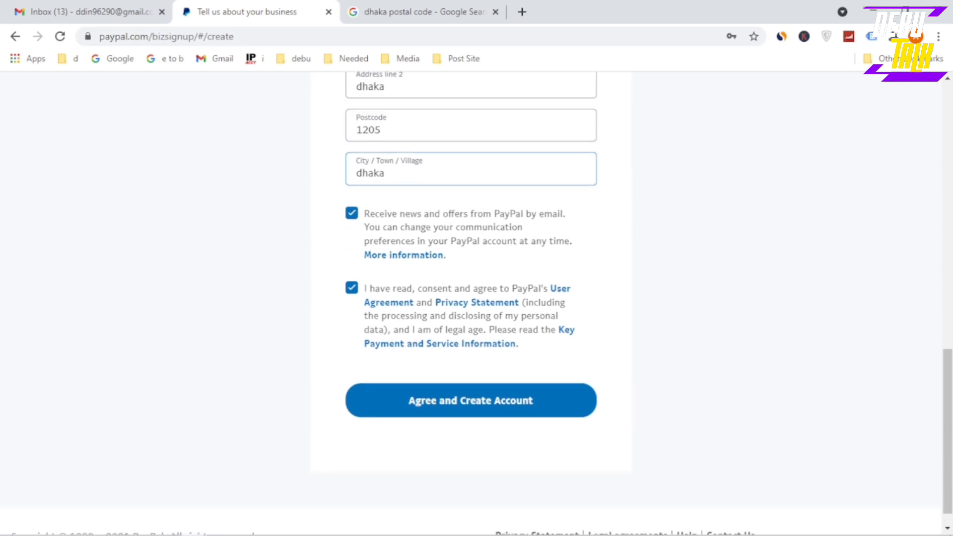
scroll(489, 351, up, 10)
scroll(409, 202, up, 2)
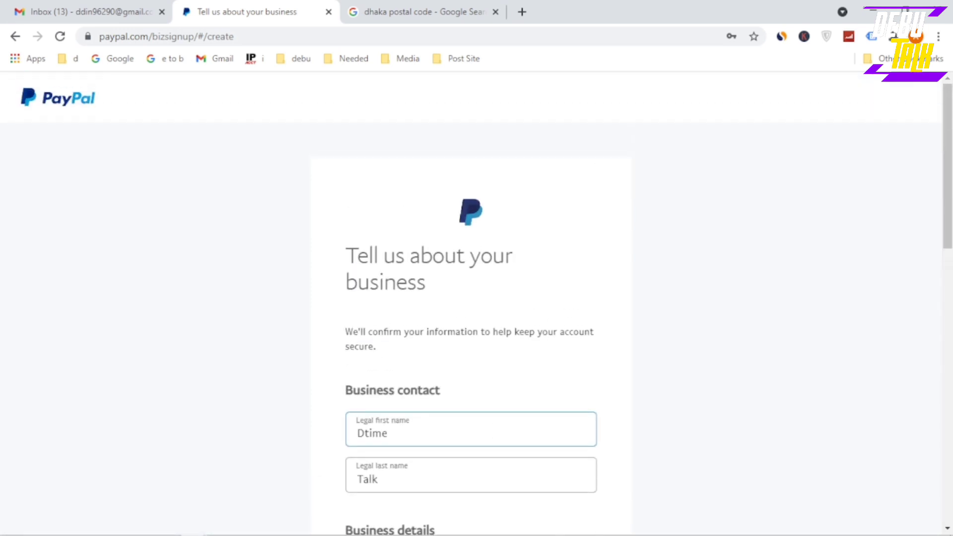
scroll(409, 203, down, 5)
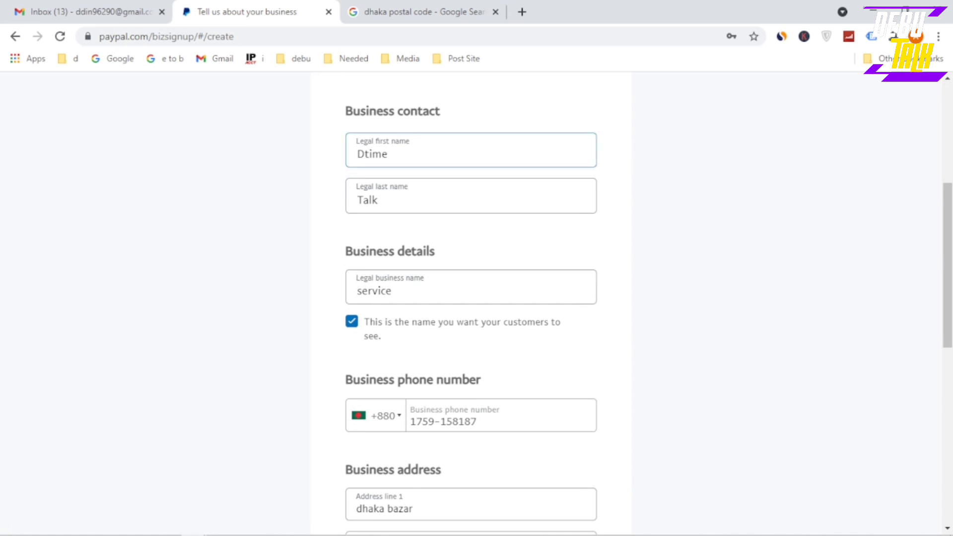
scroll(403, 248, down, 4)
scroll(404, 249, down, 4)
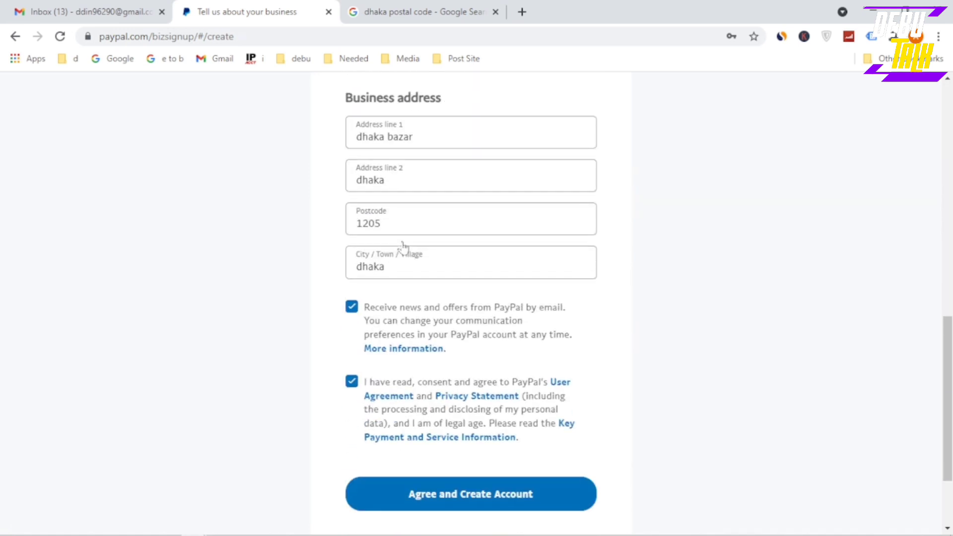
scroll(405, 247, down, 3)
click(464, 383)
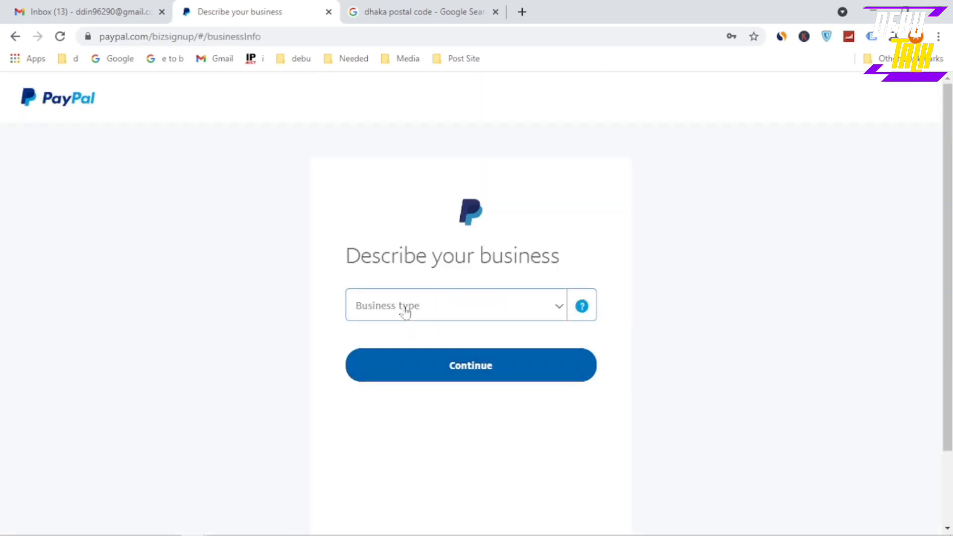
Set business type to Individual and product keyword to Computer Network/Information Services
click(405, 309)
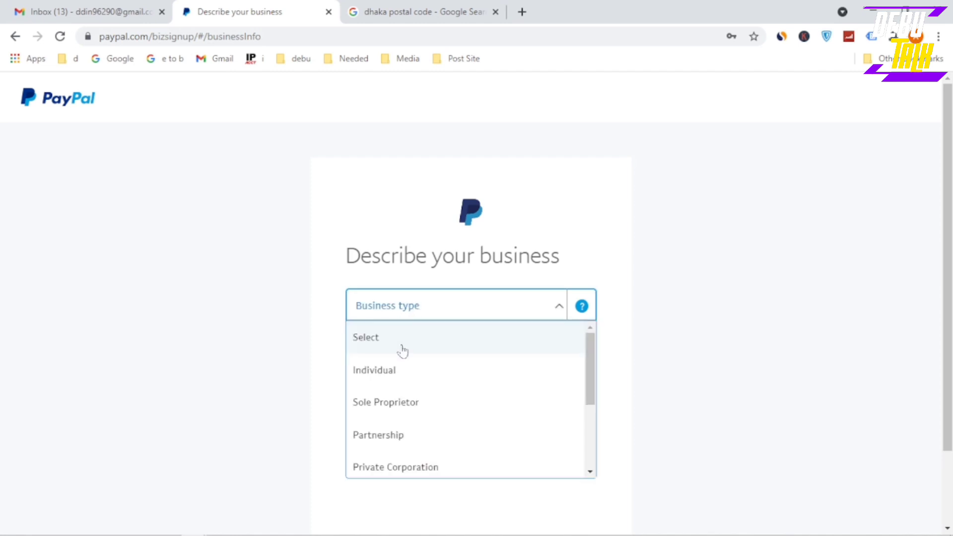
click(394, 376)
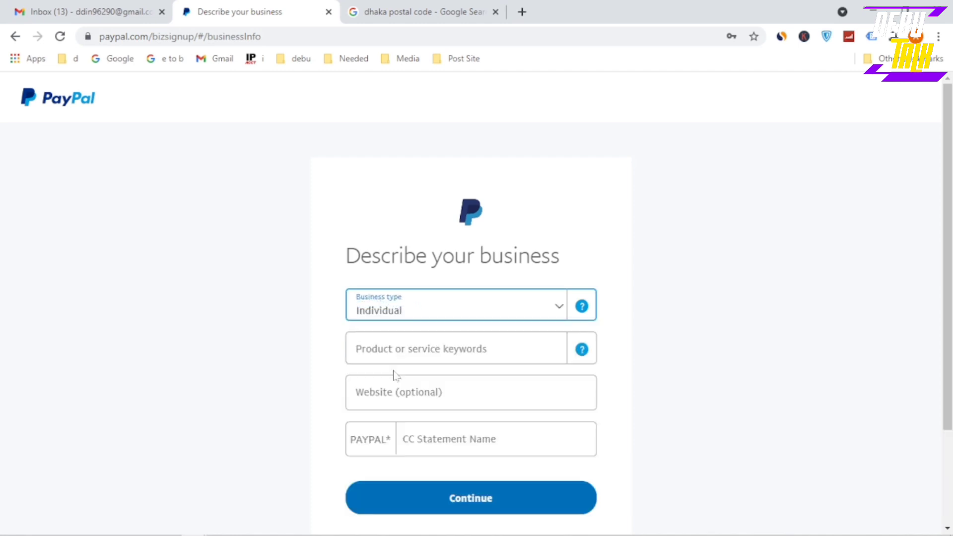
click(428, 355)
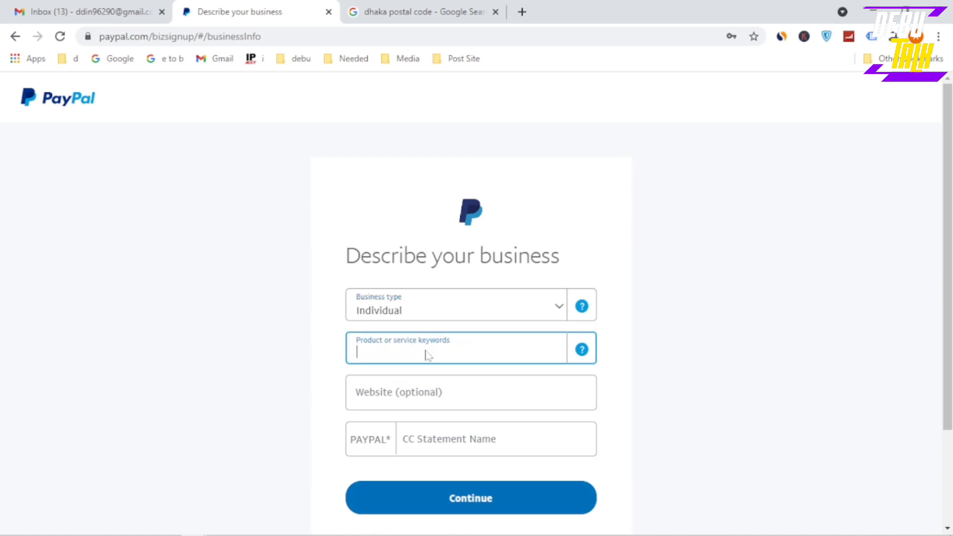
text(c)
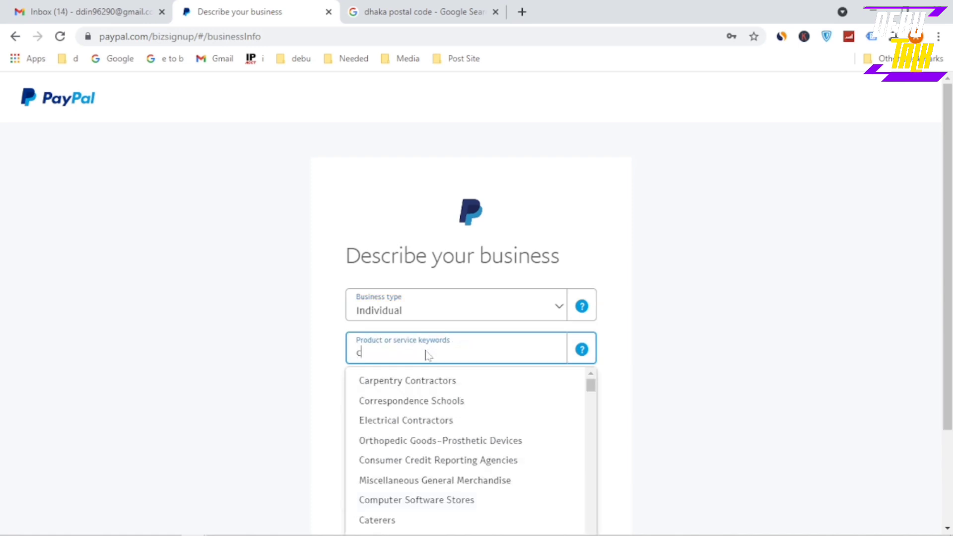
text(omputer)
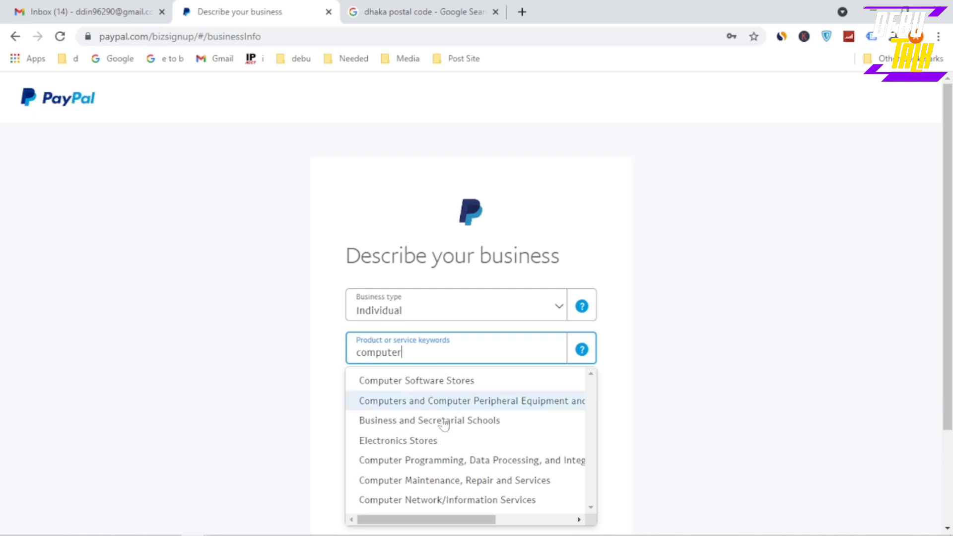
click(417, 502)
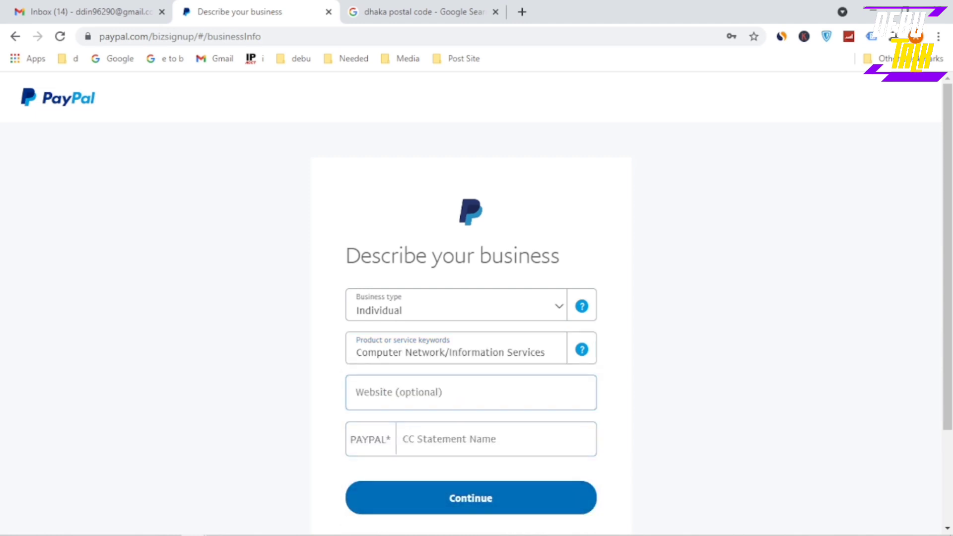
click(358, 393)
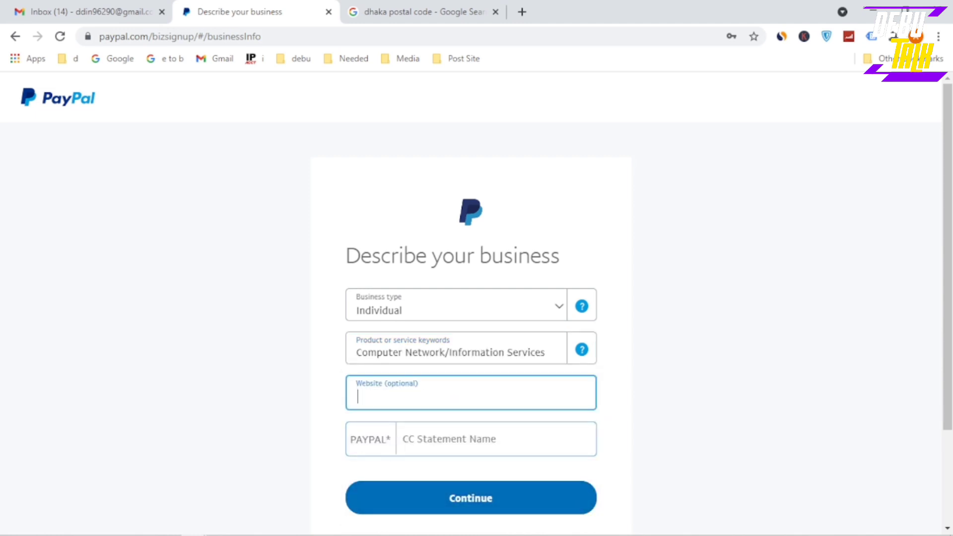
Enter 'D TIME TALK' as the statement name and continue to the personal details form
key(Tab)
text(D)
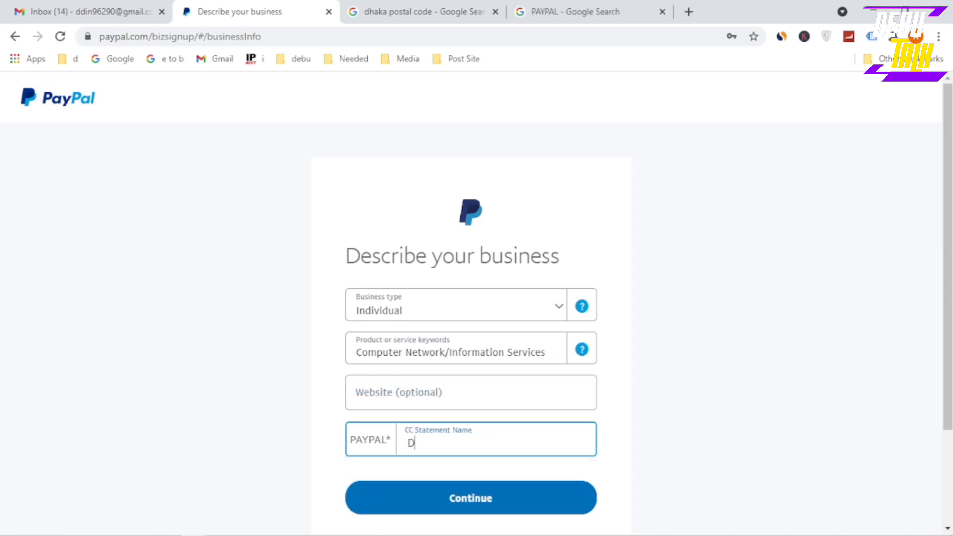
text( TIME TALK)
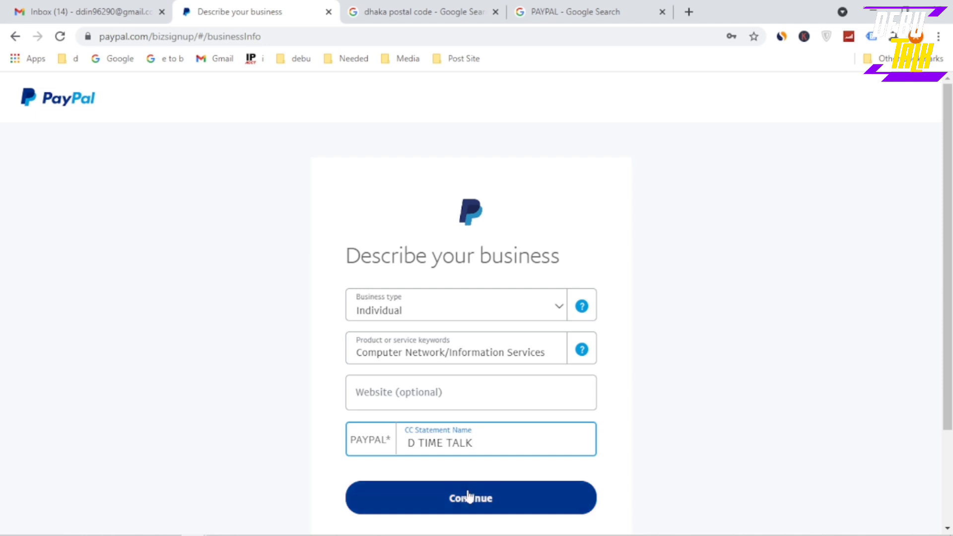
click(470, 496)
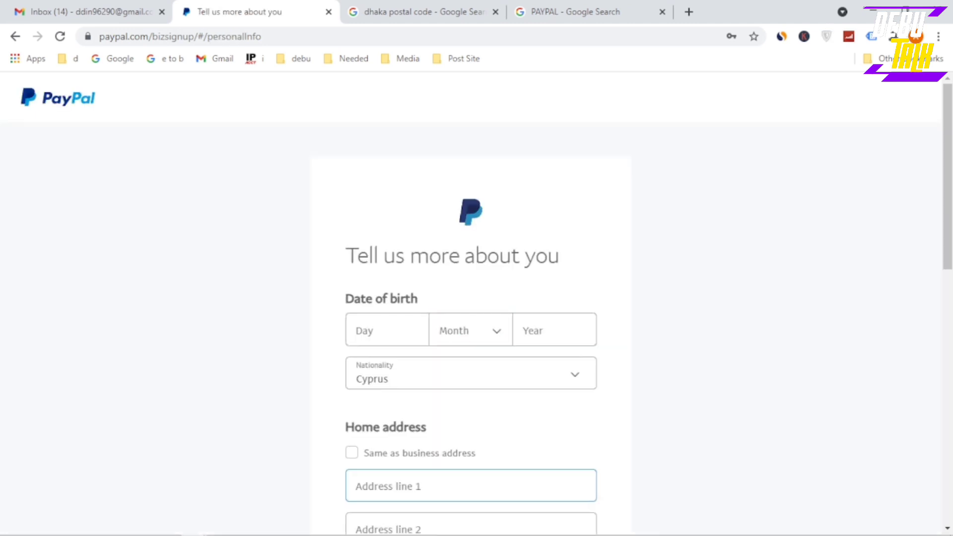
scroll(412, 331, down, 2)
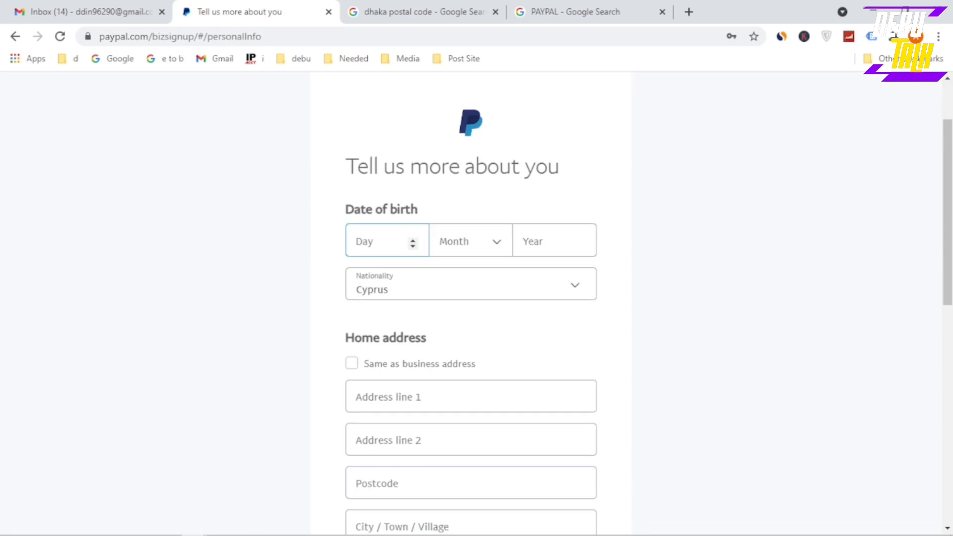
click(414, 241)
text(1)
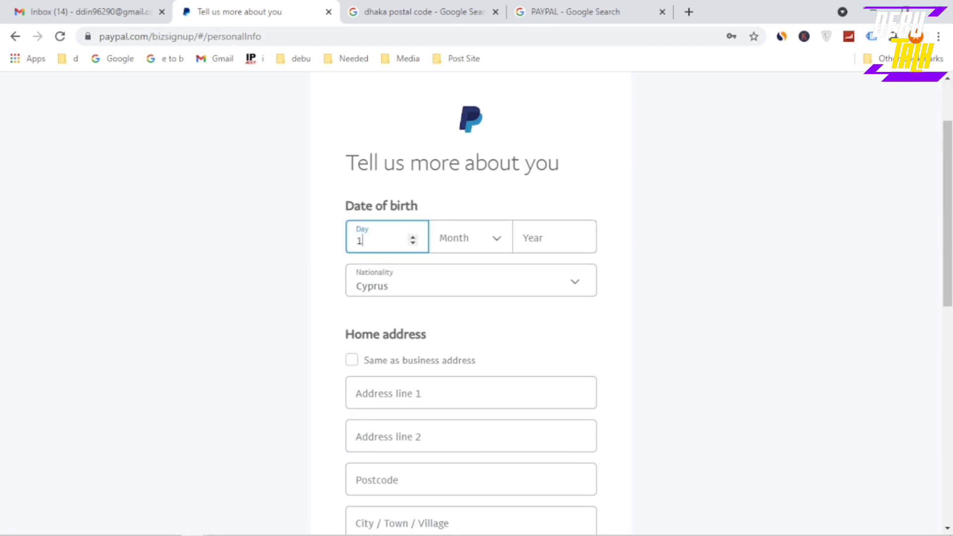
text(9)
click(474, 240)
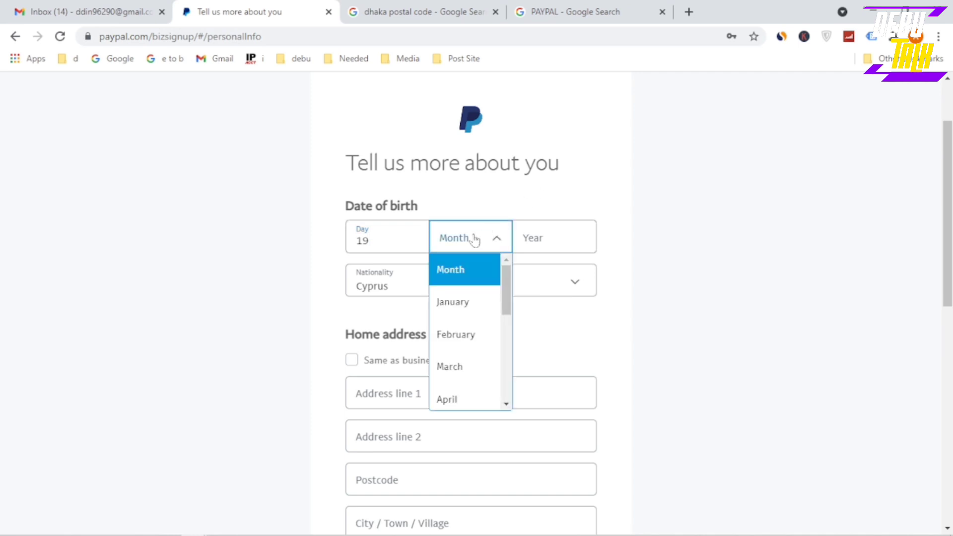
scroll(461, 337, down, 2)
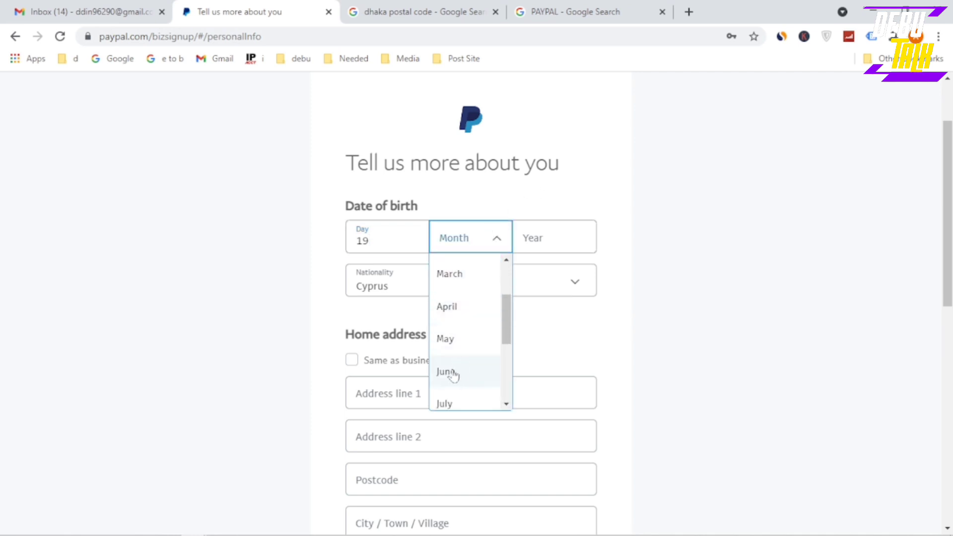
scroll(452, 358, down, 3)
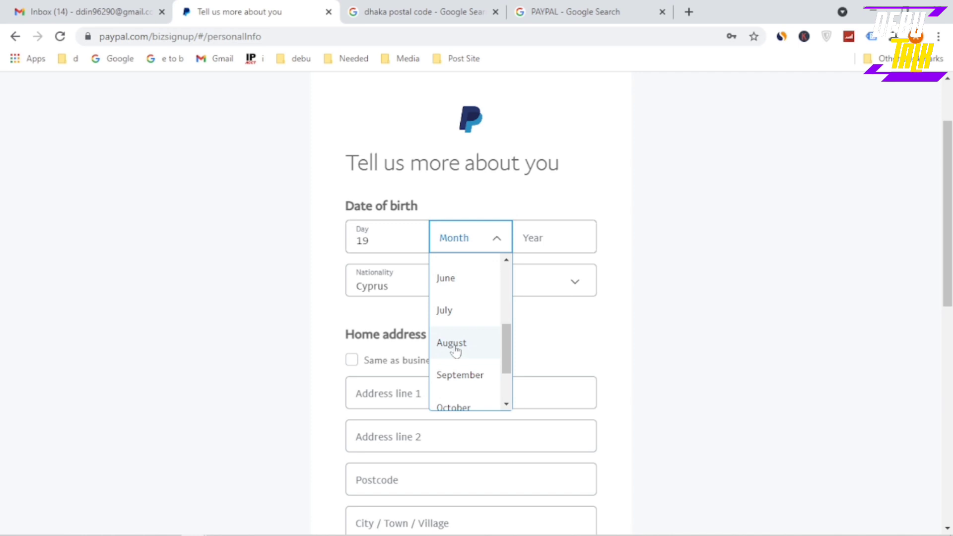
click(453, 344)
click(541, 240)
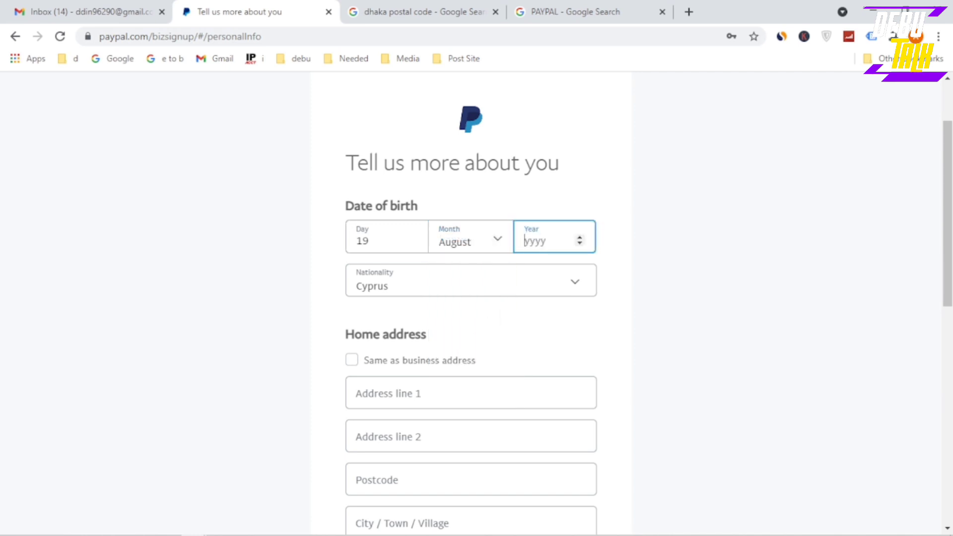
click(340, 311)
click(405, 293)
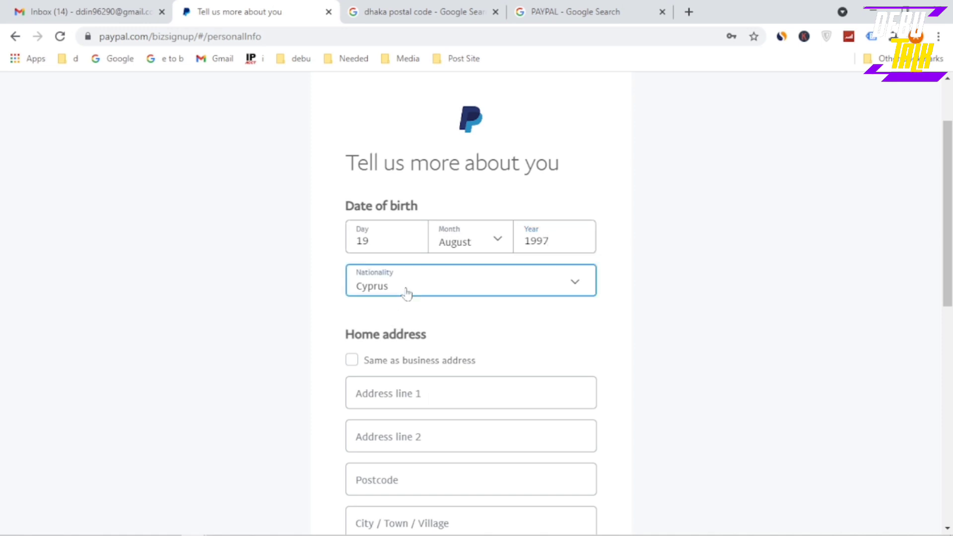
Select Bangladesh as the nationality in place of Cyprus
scroll(404, 403, up, 10)
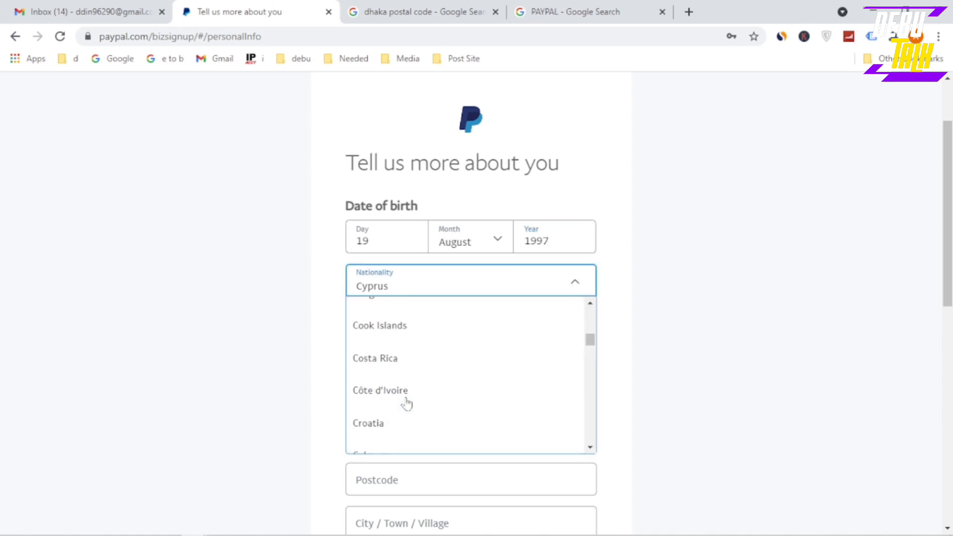
scroll(407, 403, up, 12)
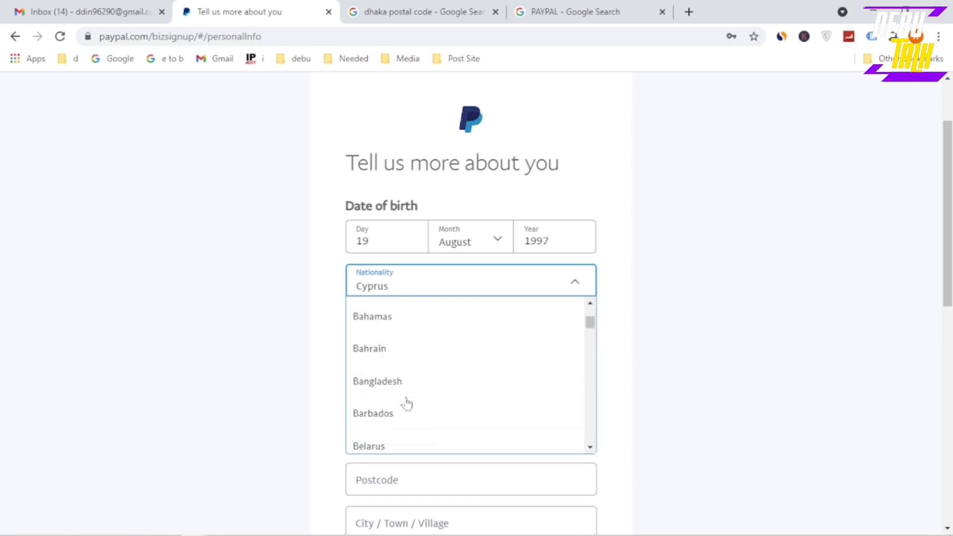
click(376, 389)
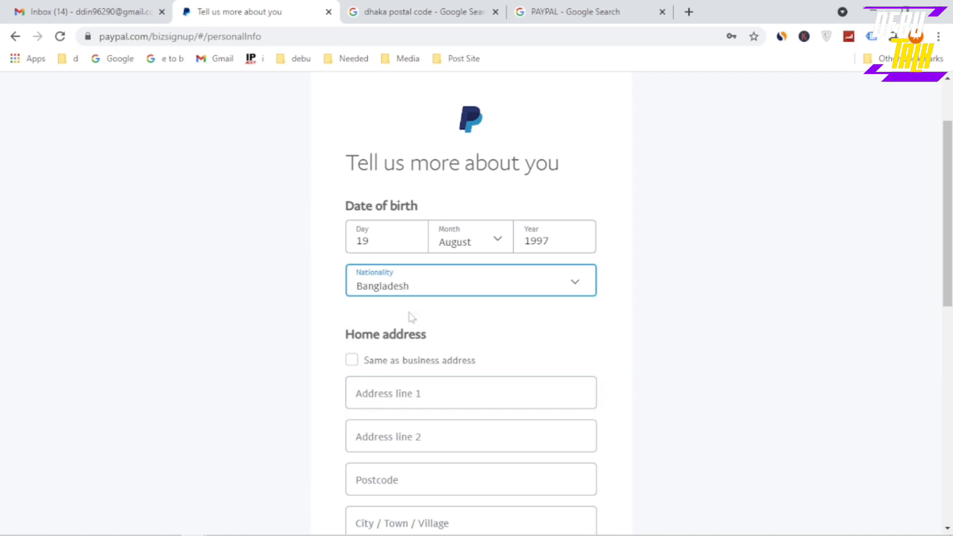
scroll(487, 331, down, 2)
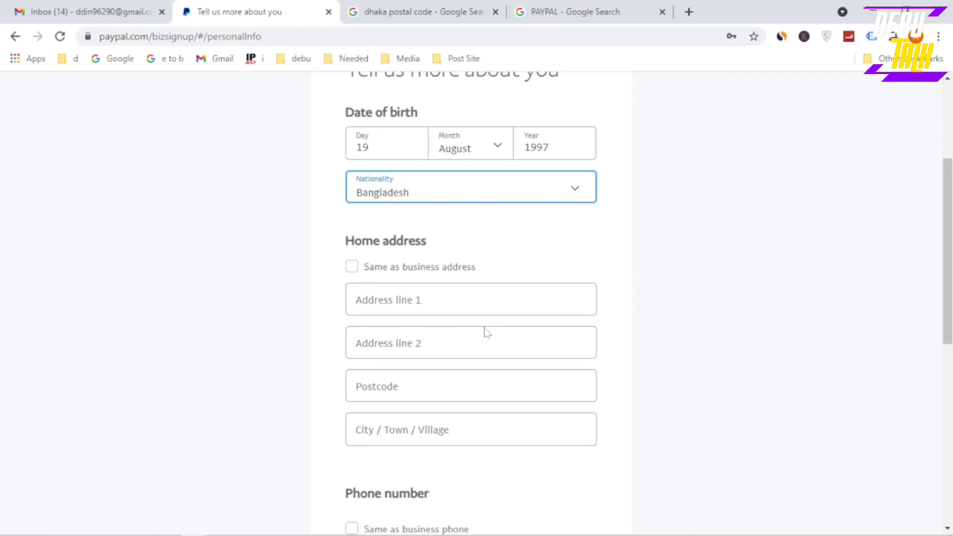
Reuse the business address as the home address and set the phone country code to +880 Bangladesh
click(352, 269)
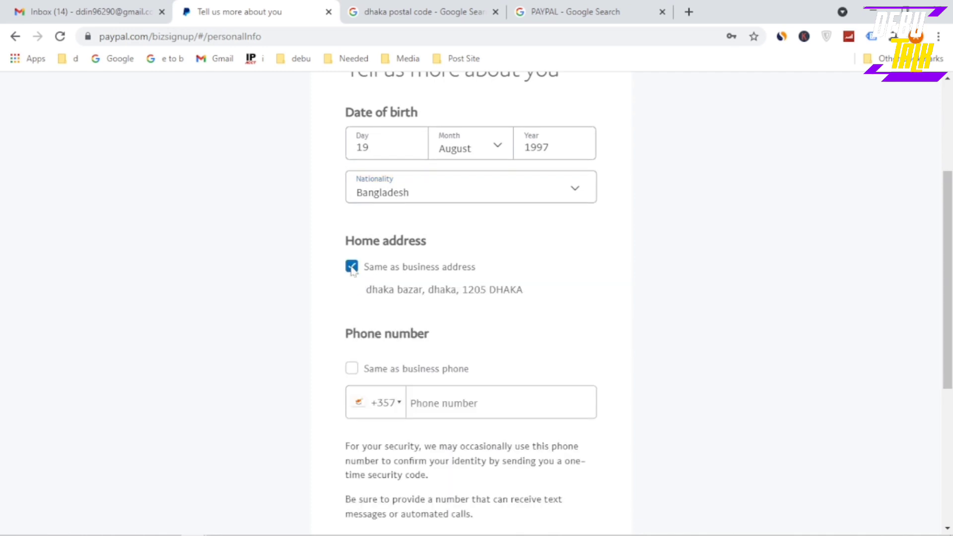
scroll(487, 320, down, 2)
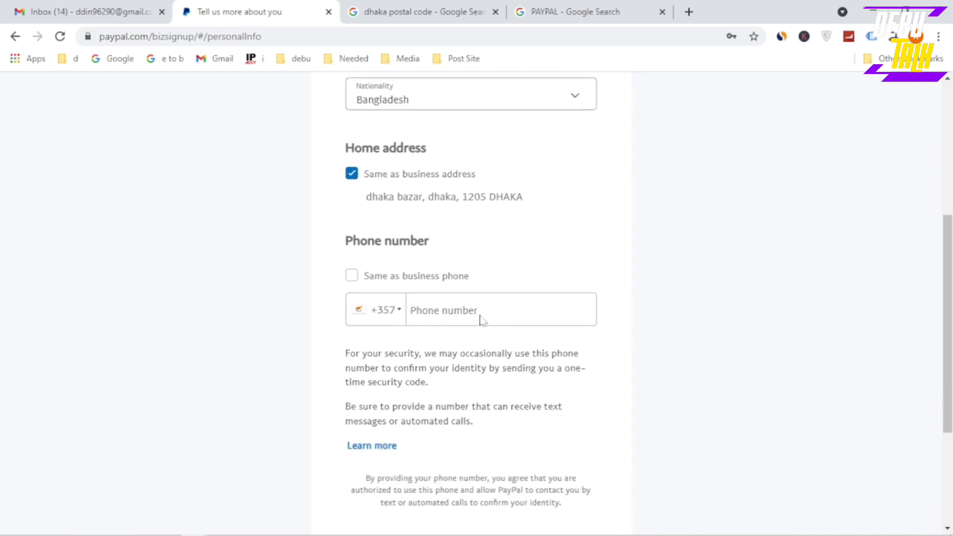
click(393, 313)
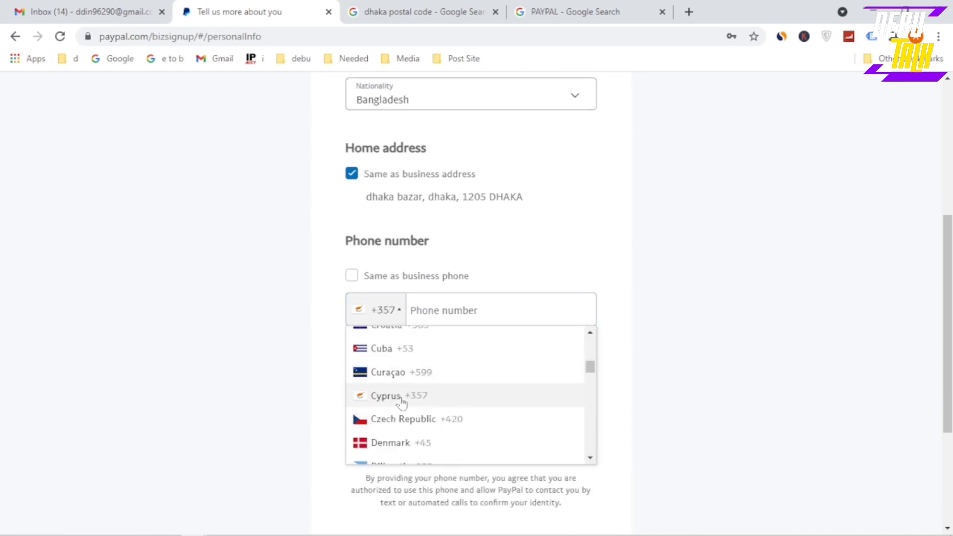
scroll(402, 399, up, 10)
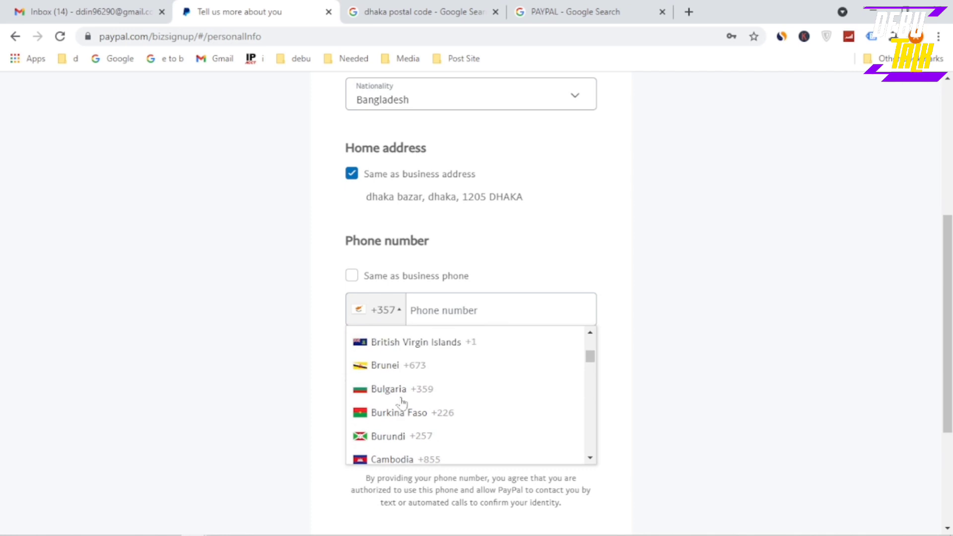
scroll(402, 403, up, 6)
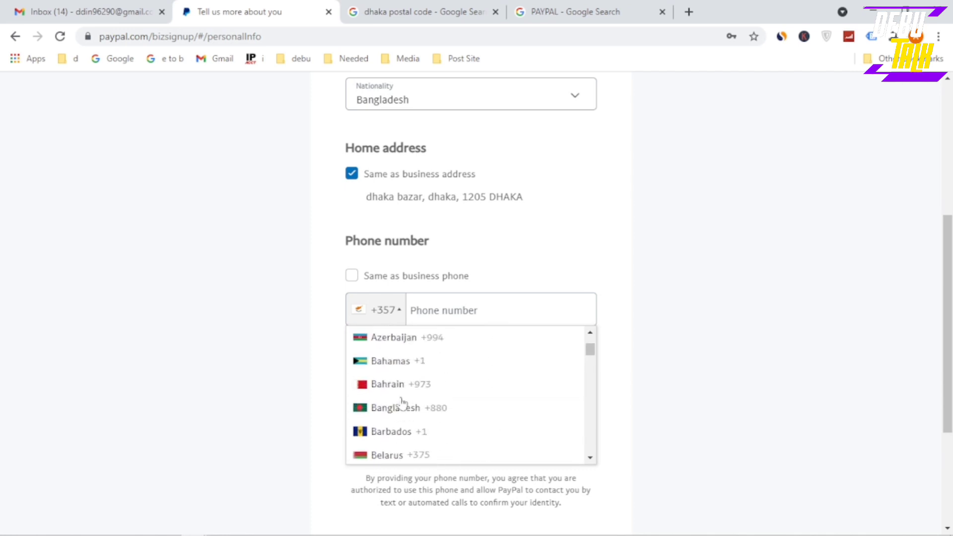
scroll(402, 404, up, 5)
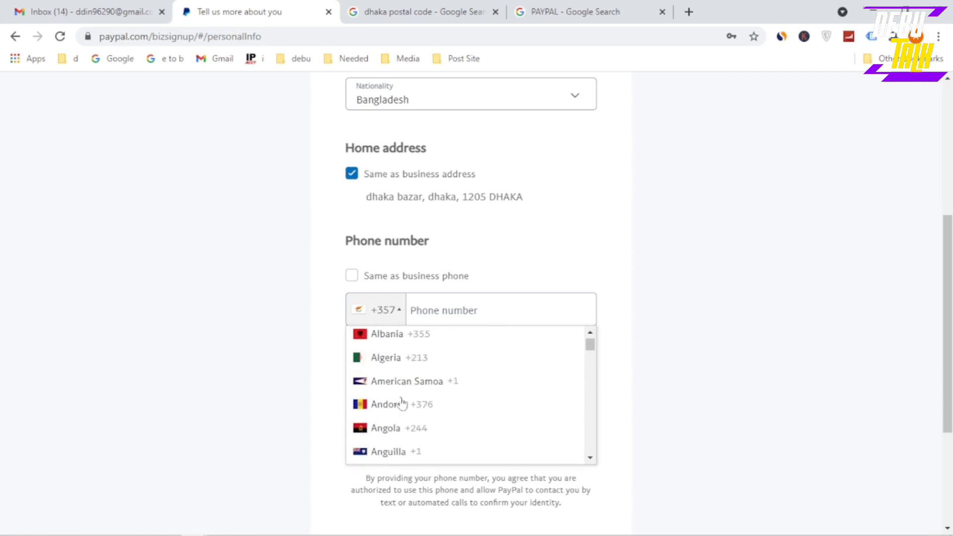
scroll(403, 403, up, 4)
scroll(402, 403, down, 4)
scroll(405, 335, down, 2)
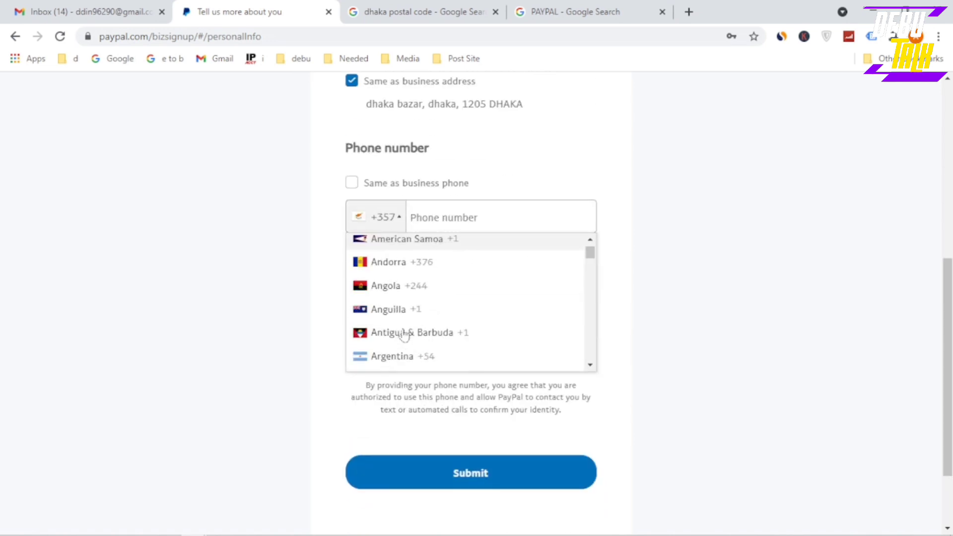
scroll(405, 335, down, 5)
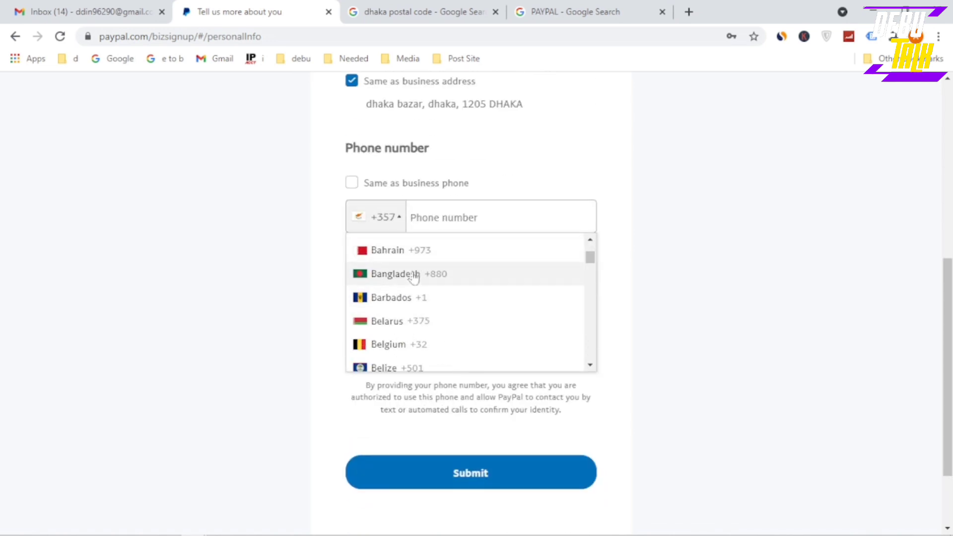
click(414, 277)
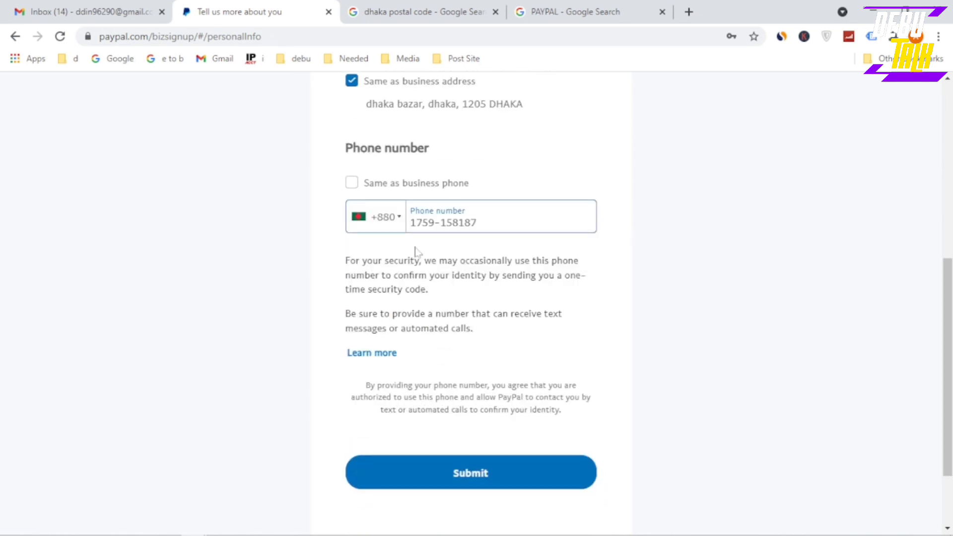
Reuse the business phone as the personal phone and submit the personal details form
click(352, 183)
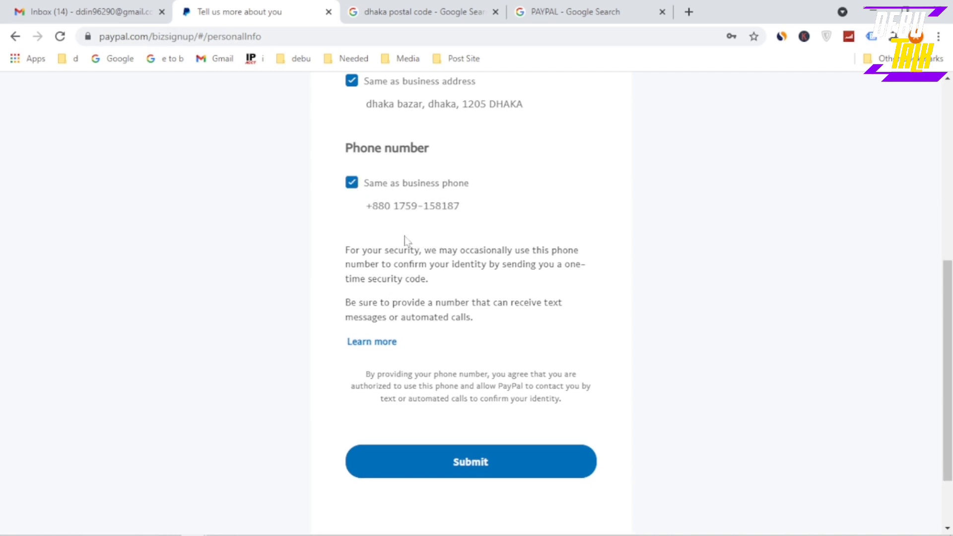
scroll(413, 237, down, 2)
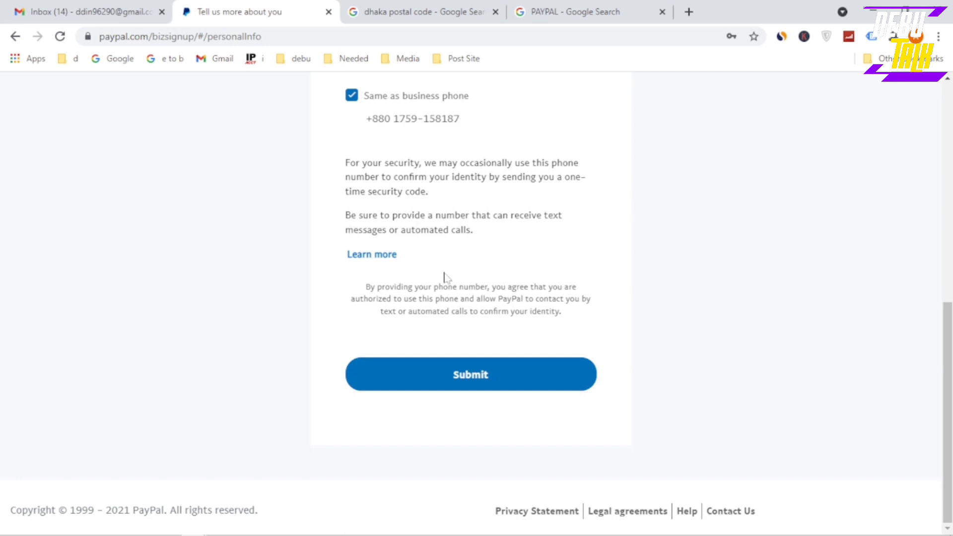
scroll(443, 276, up, 2)
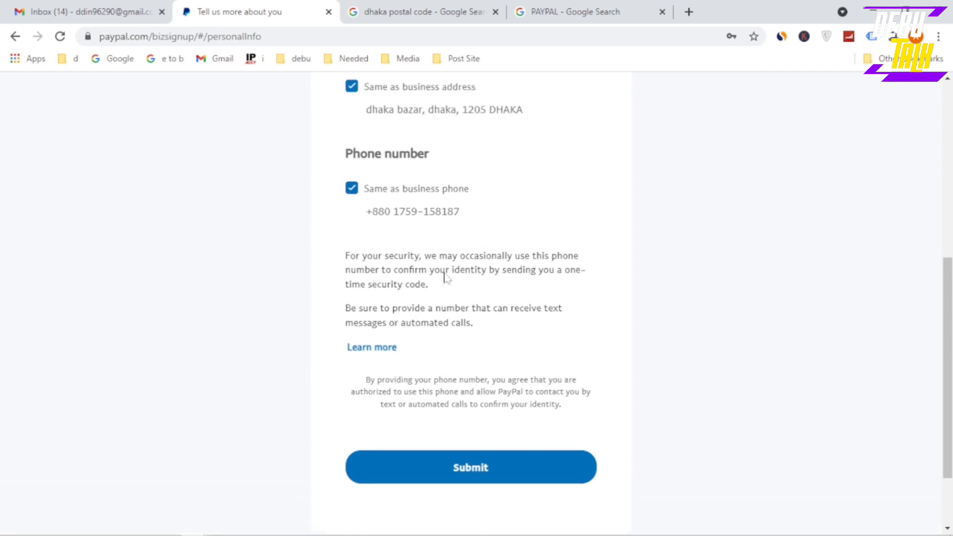
click(460, 476)
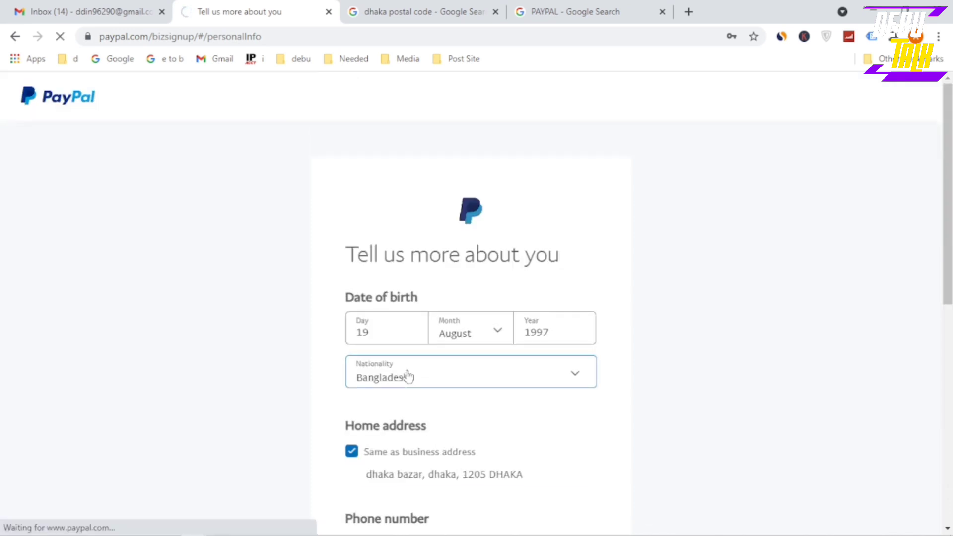
scroll(408, 378, down, 4)
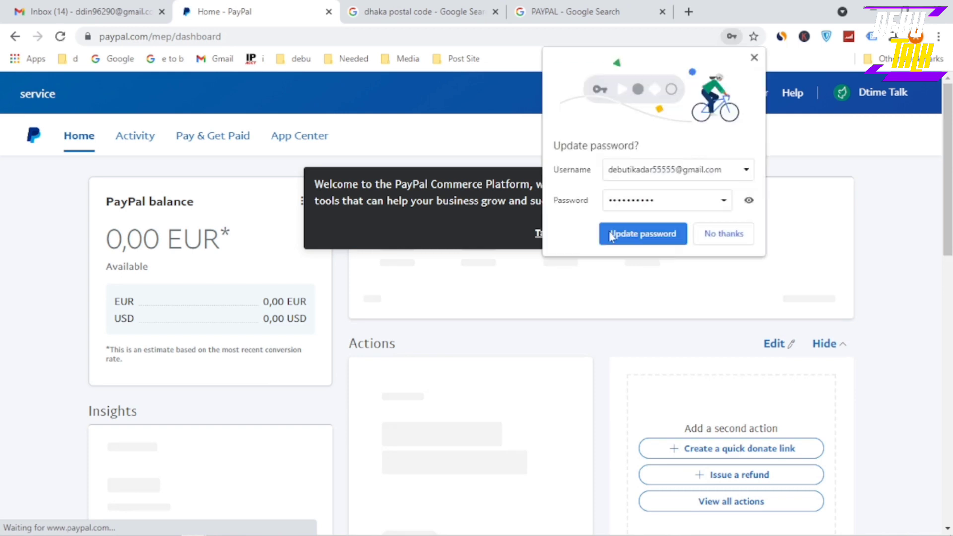
click(720, 238)
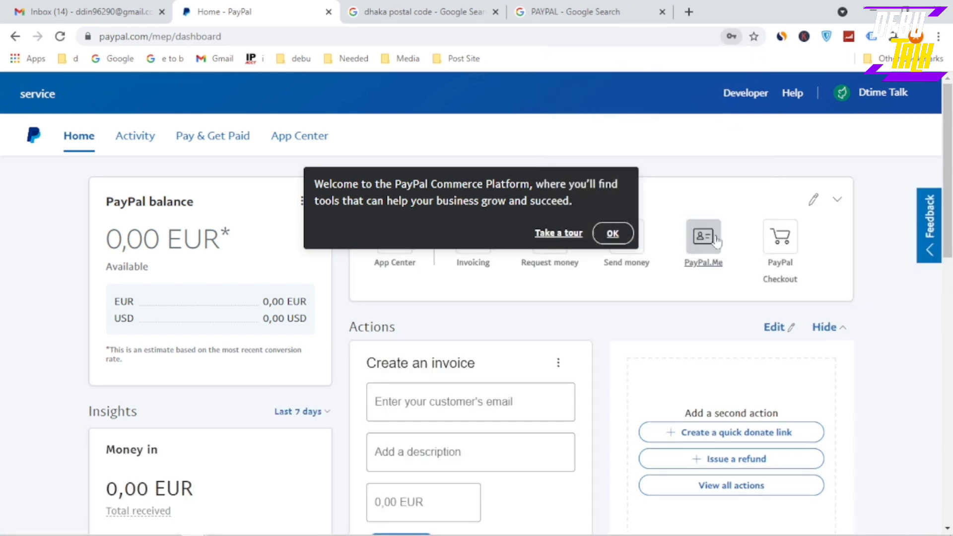
click(614, 234)
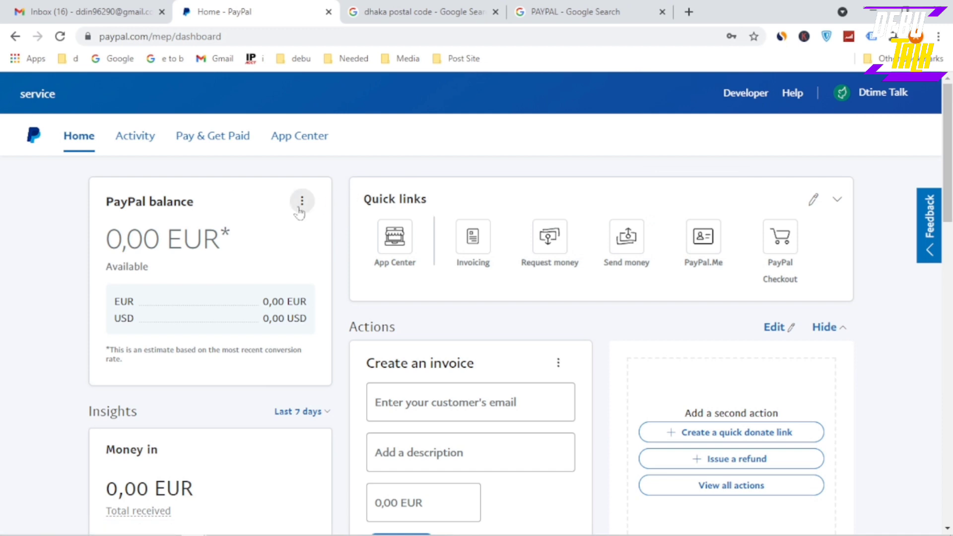
scroll(257, 251, down, 2)
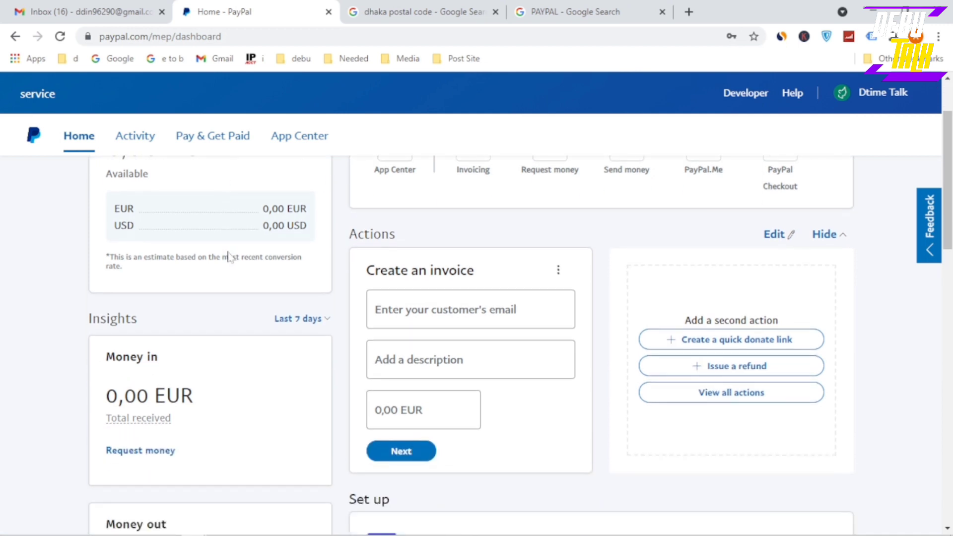
scroll(229, 257, down, 6)
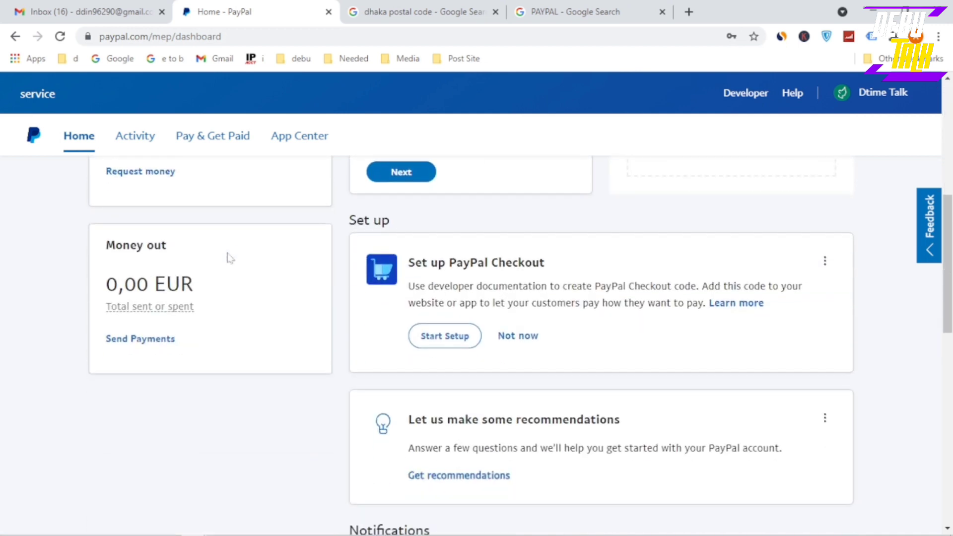
scroll(229, 257, down, 12)
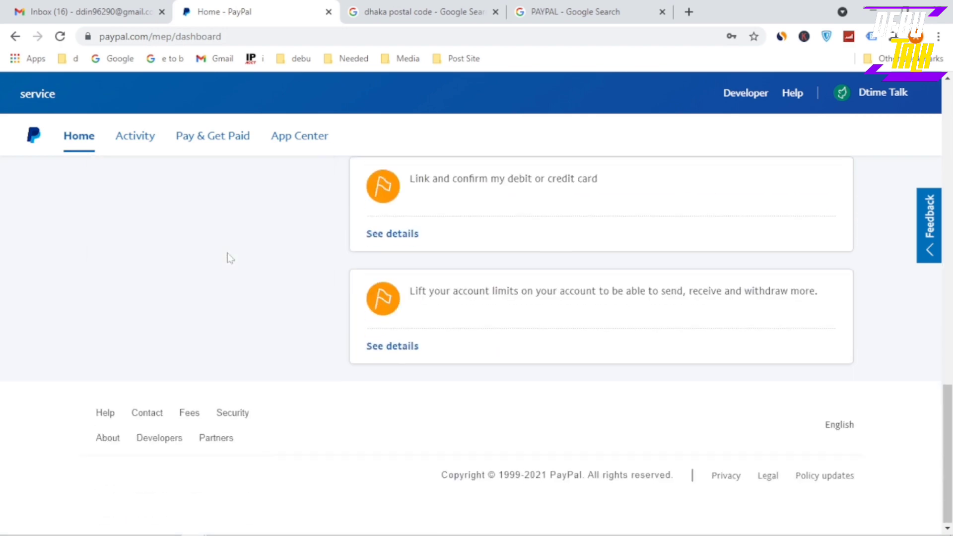
scroll(227, 252, up, 20)
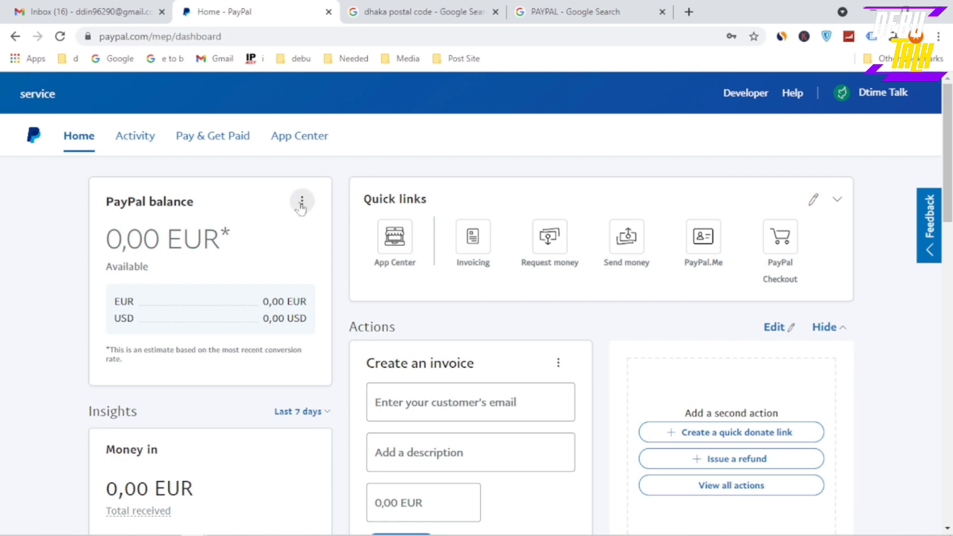
click(302, 203)
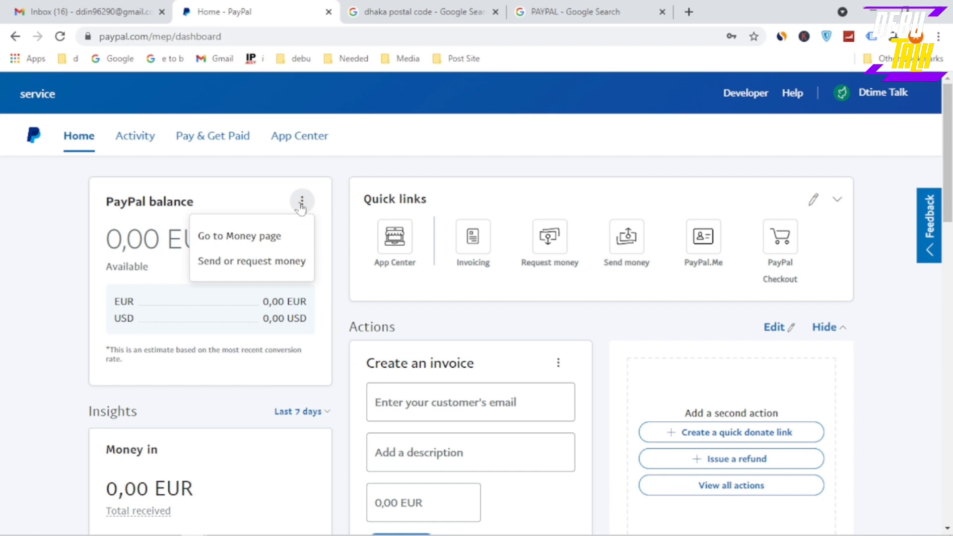
On the Money page, make U.S. Dollar primary, confirm Make USD Primary, and finish with Done
click(246, 238)
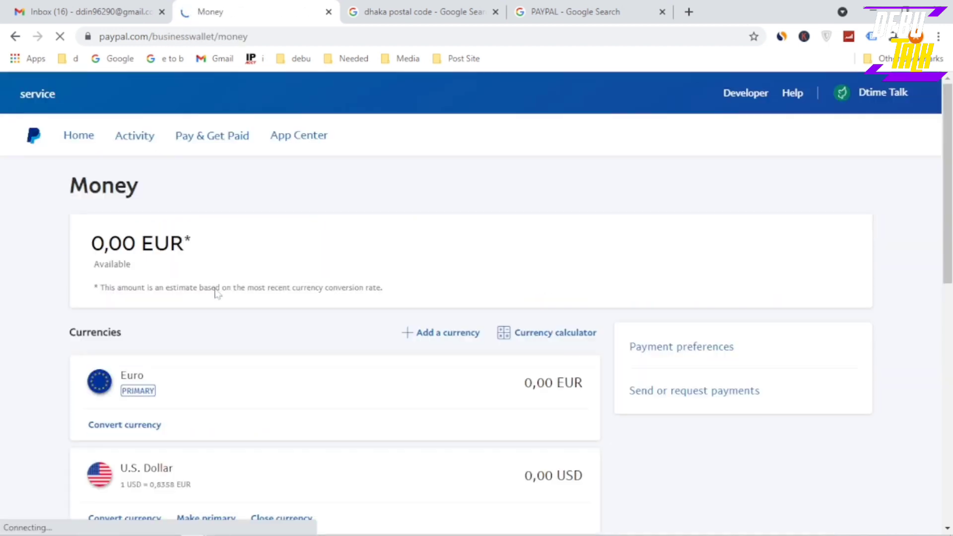
scroll(213, 291, down, 2)
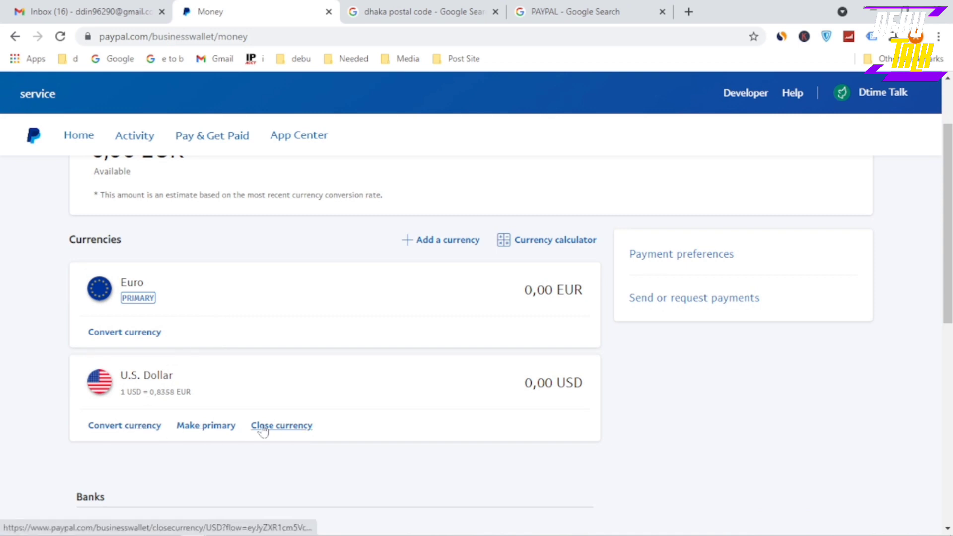
click(201, 426)
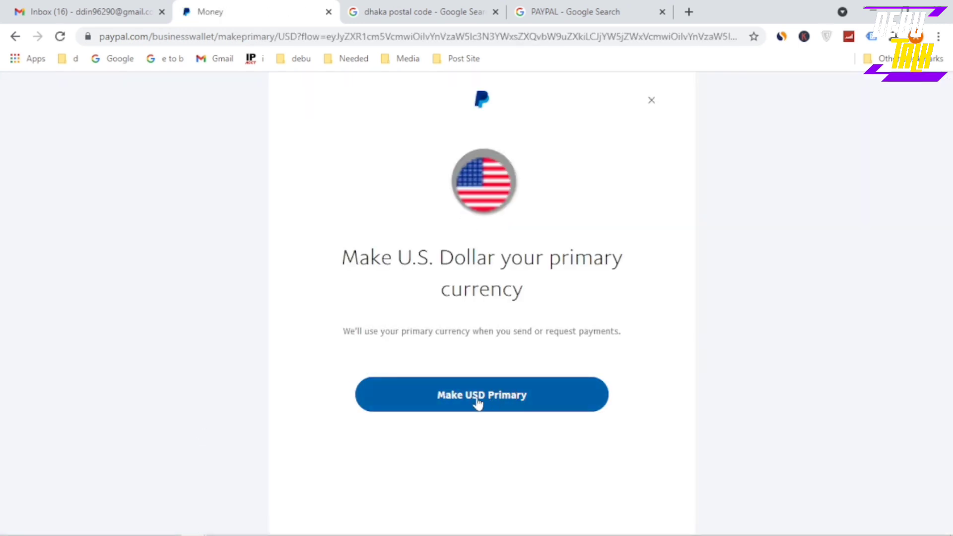
click(477, 402)
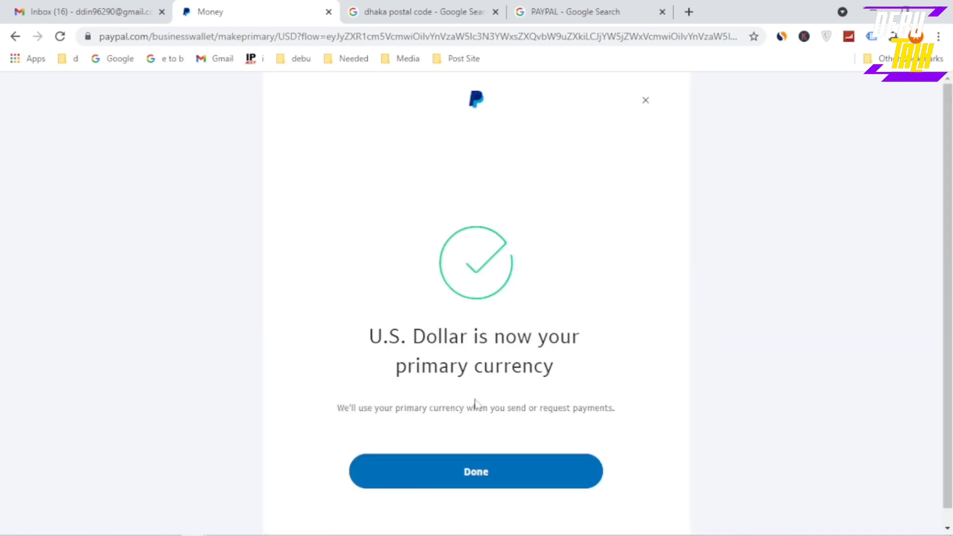
click(480, 481)
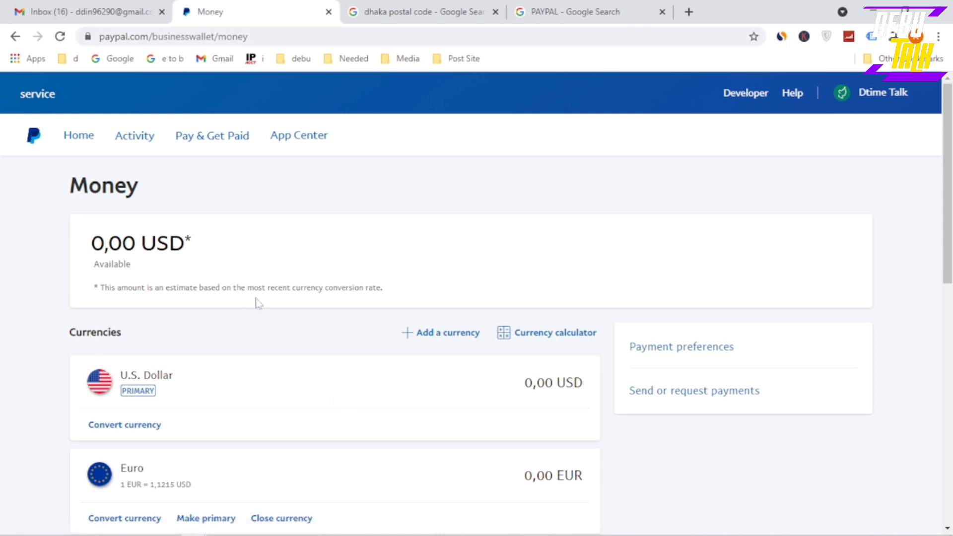
In the Gmail inbox, open PayPal's 'Confirm your email' message and follow its Confirm Your Email link
click(84, 12)
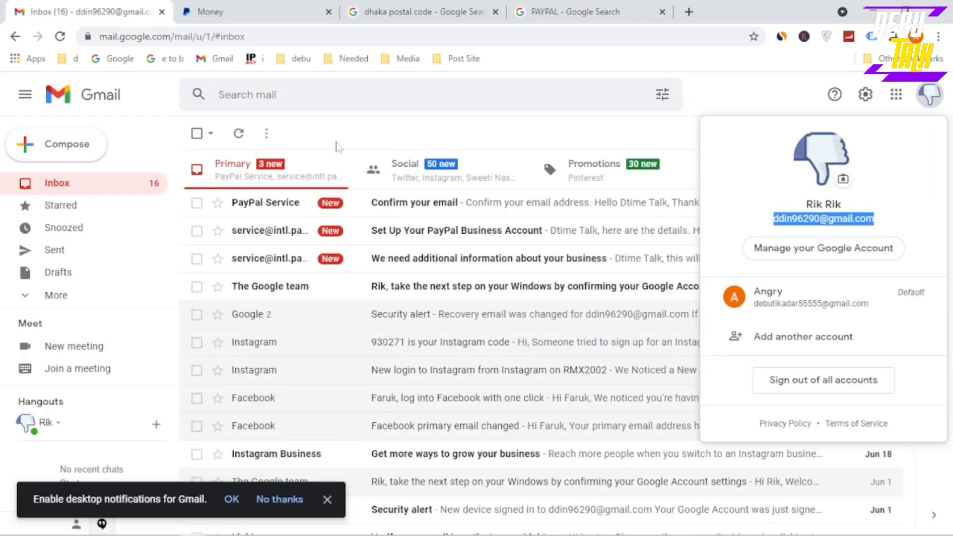
click(511, 130)
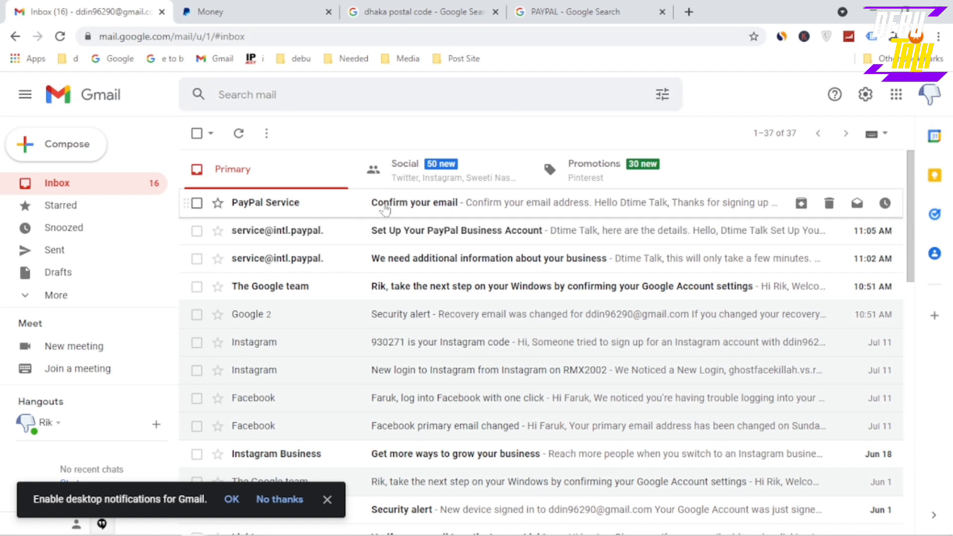
click(386, 209)
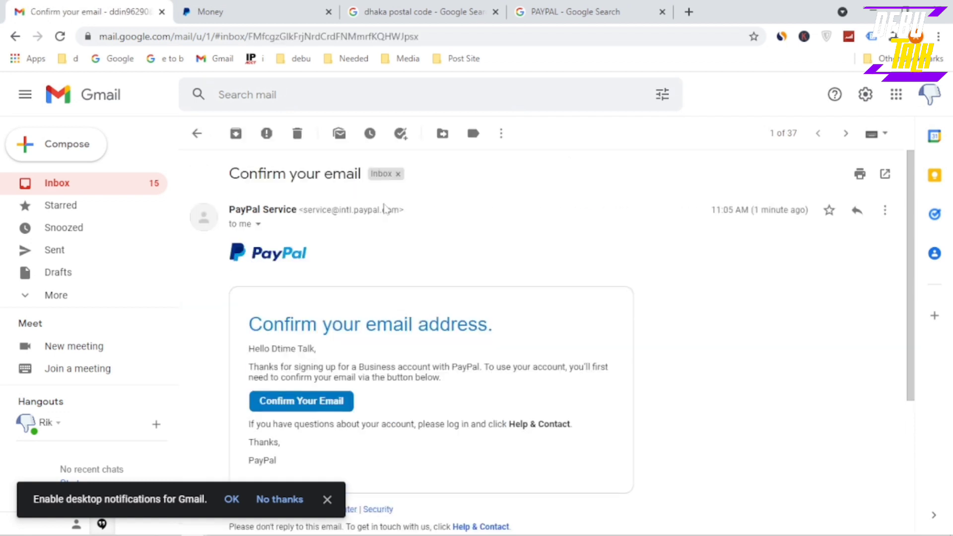
click(286, 404)
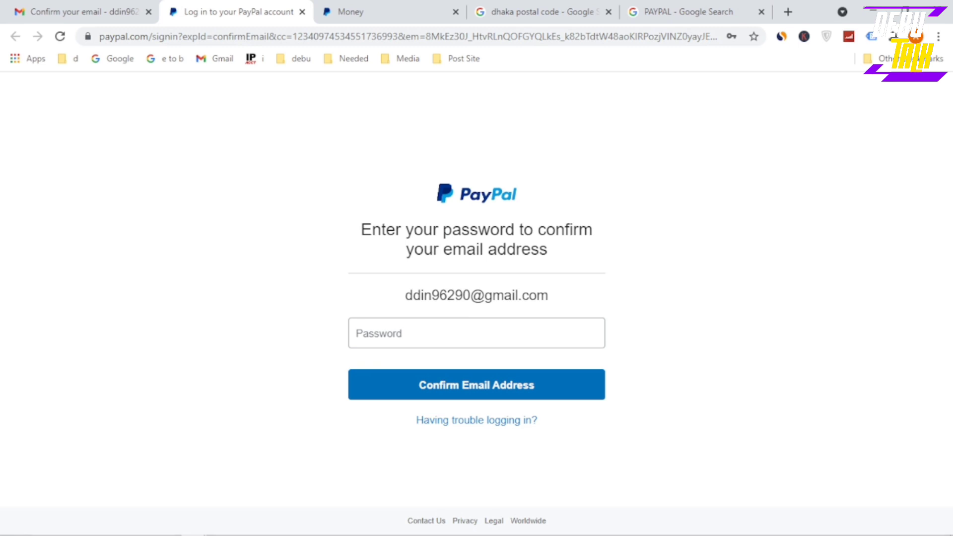
Copy the password text shown, paste it into the Password field, and confirm the email address
drag(406, 296, 463, 295)
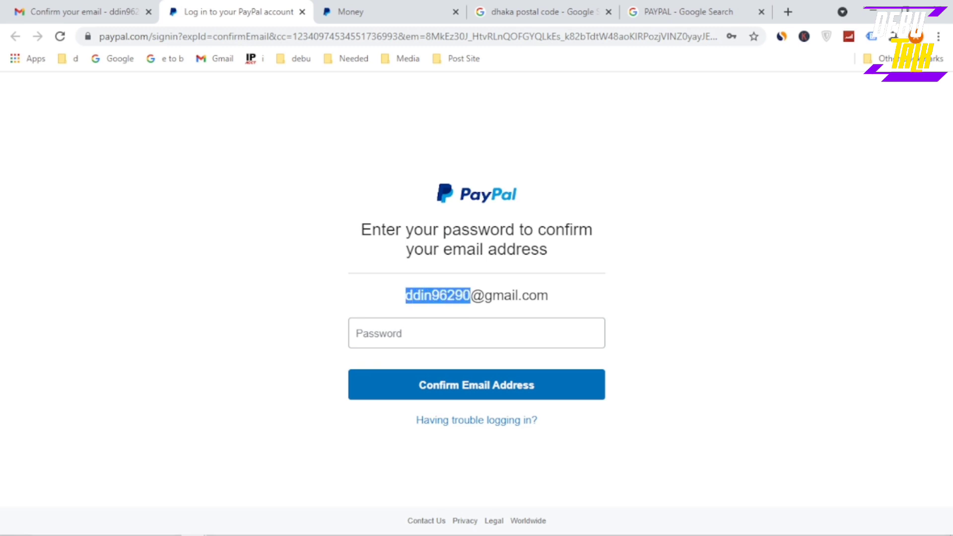
right_click(440, 298)
click(403, 302)
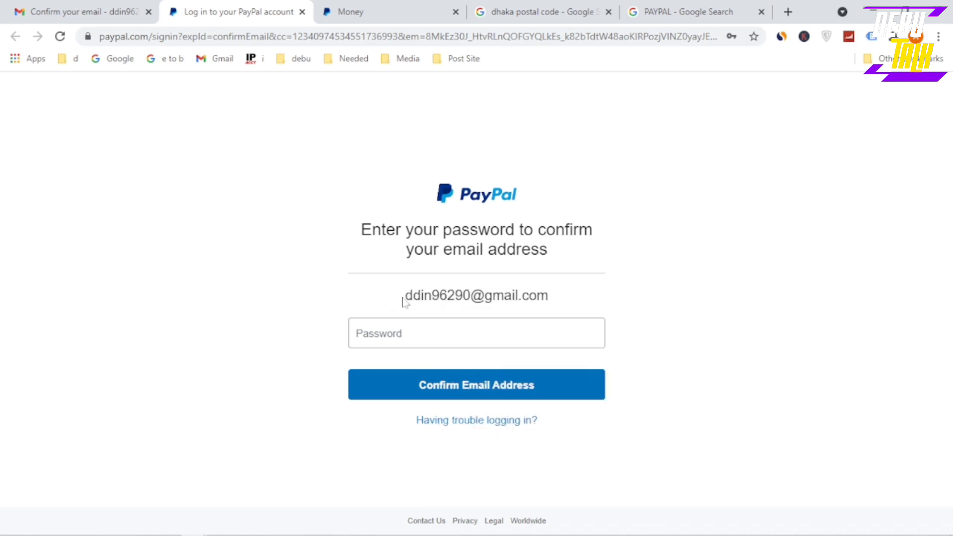
drag(405, 298, 485, 296)
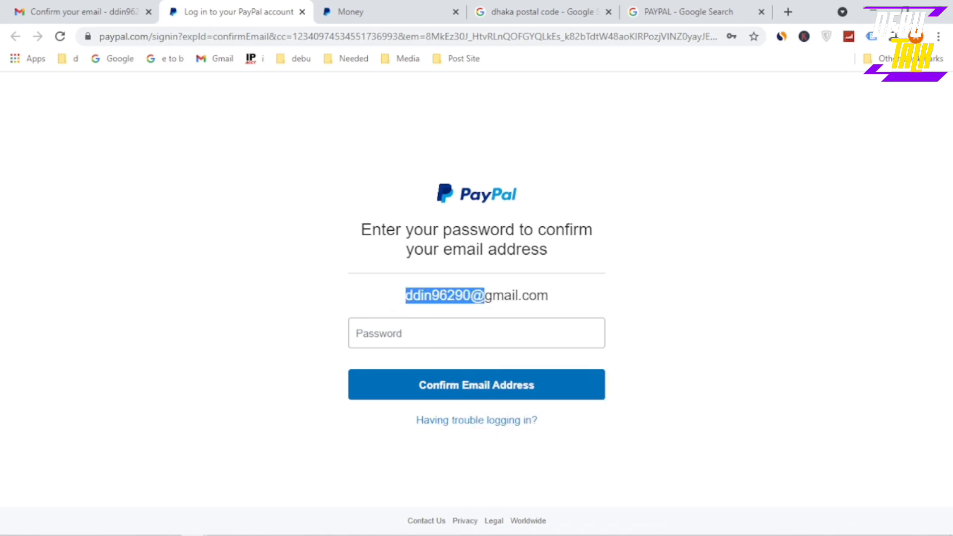
right_click(456, 298)
click(490, 308)
click(398, 334)
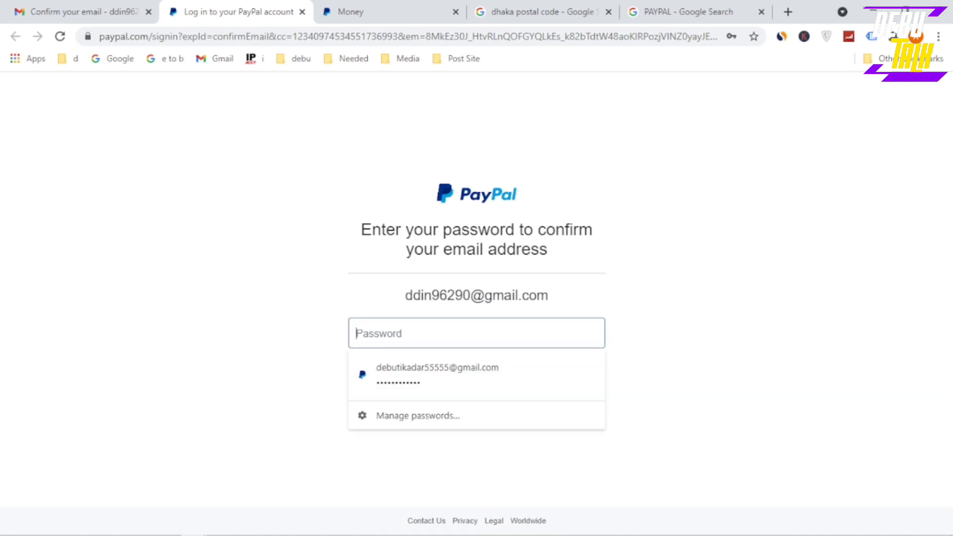
right_click(411, 332)
click(450, 225)
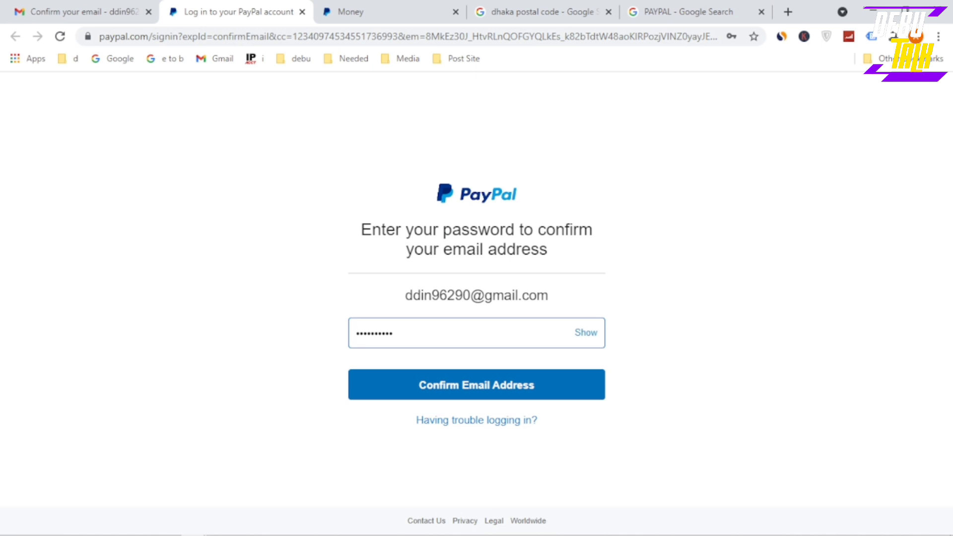
click(459, 387)
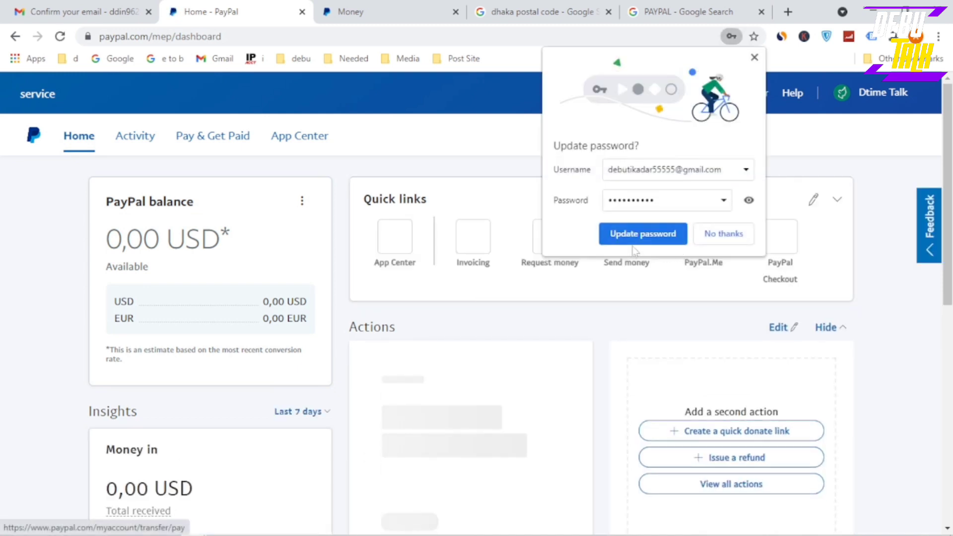
Decline the browser's password update prompt and go to the Money page from the balance options
click(874, 92)
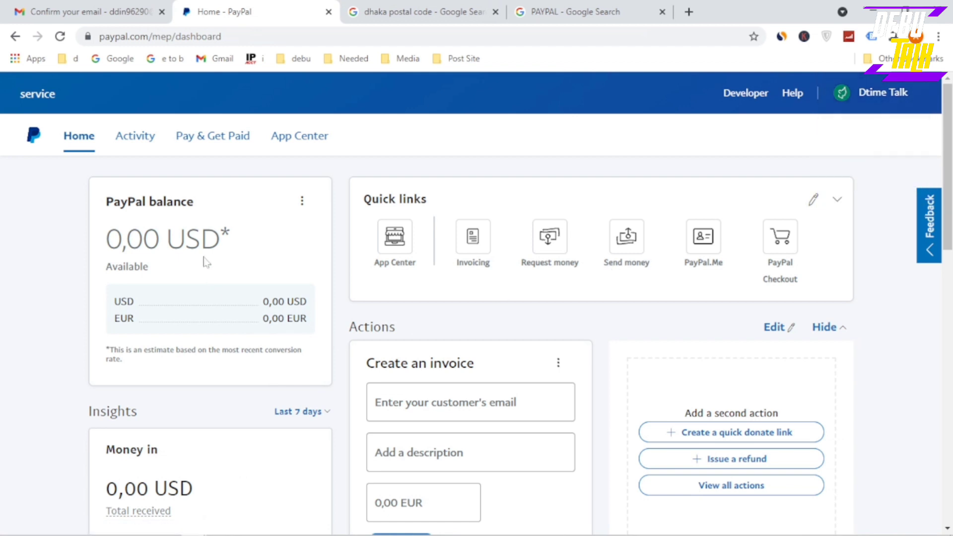
click(301, 204)
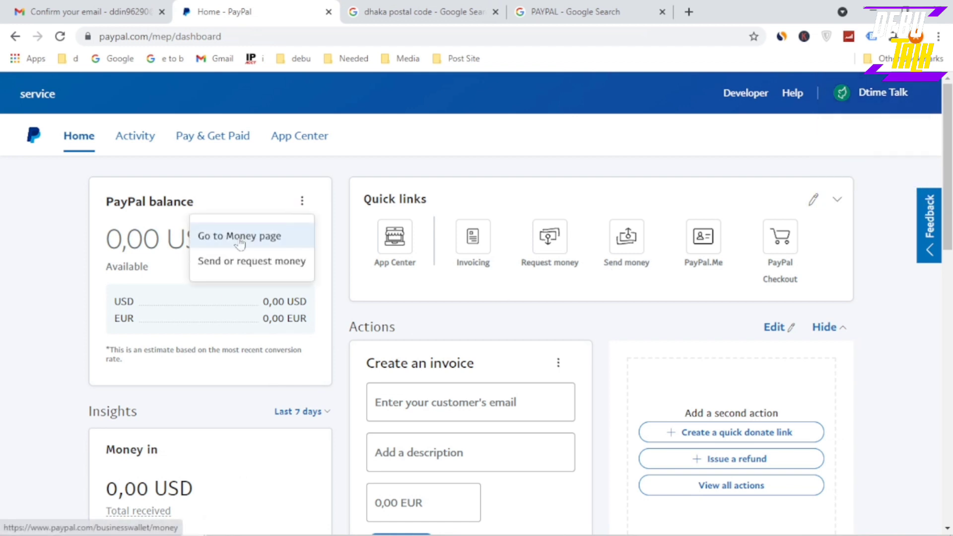
click(239, 243)
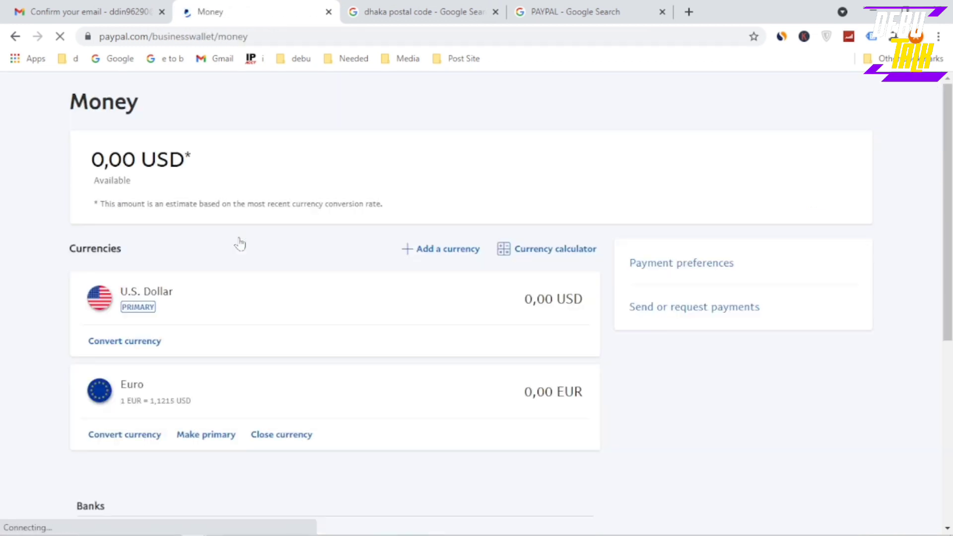
Scroll the Money page to bring the Banks and Cards sections into view
scroll(355, 277, down, 4)
scroll(342, 277, down, 4)
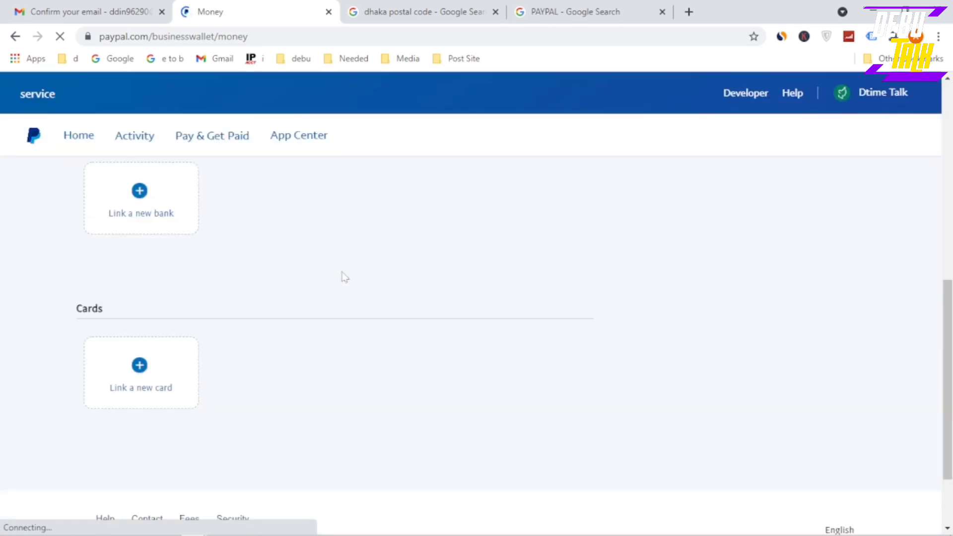
scroll(343, 277, up, 2)
scroll(345, 277, up, 2)
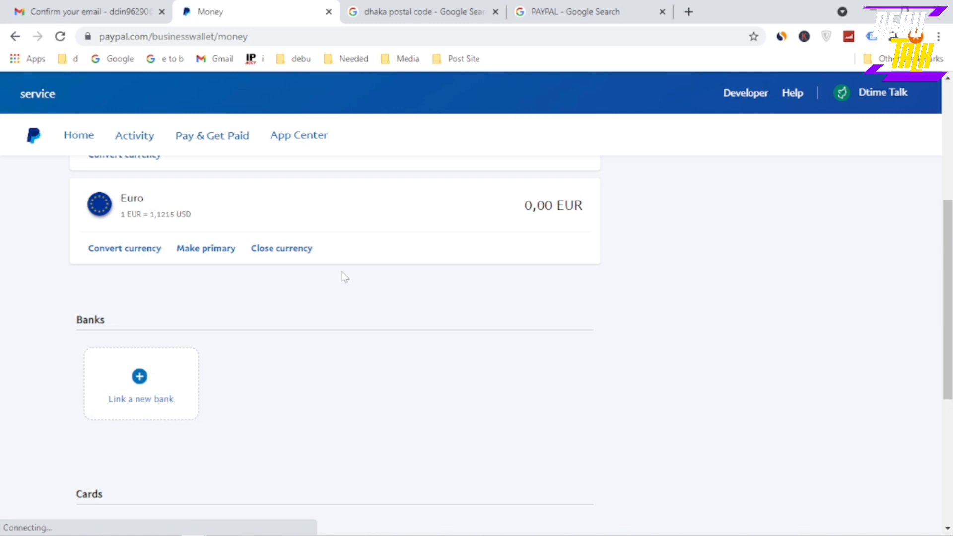
scroll(345, 277, down, 2)
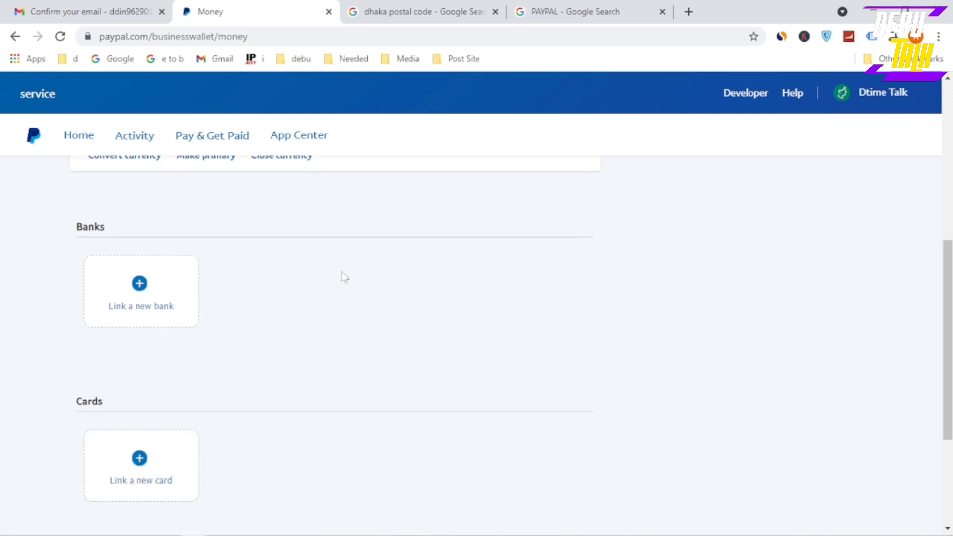
scroll(345, 277, down, 2)
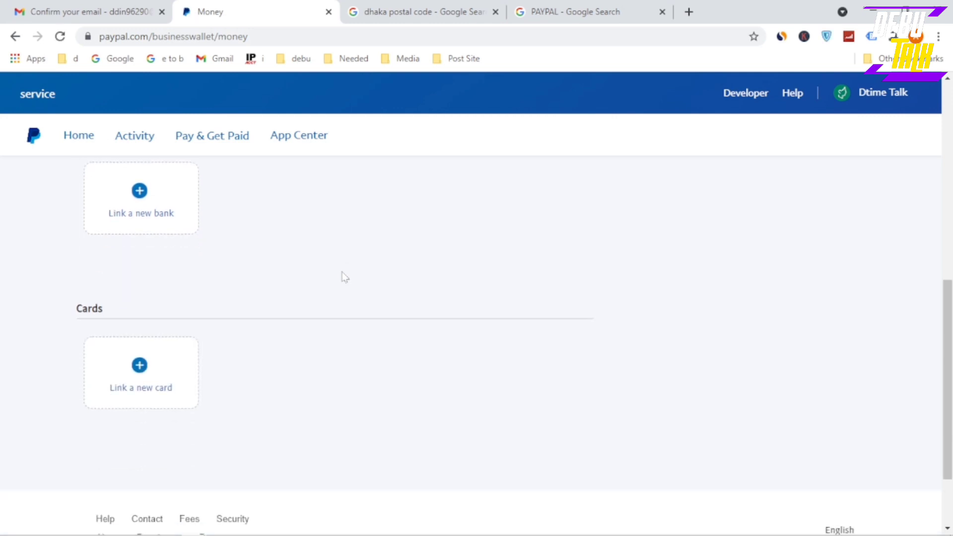
scroll(345, 277, up, 2)
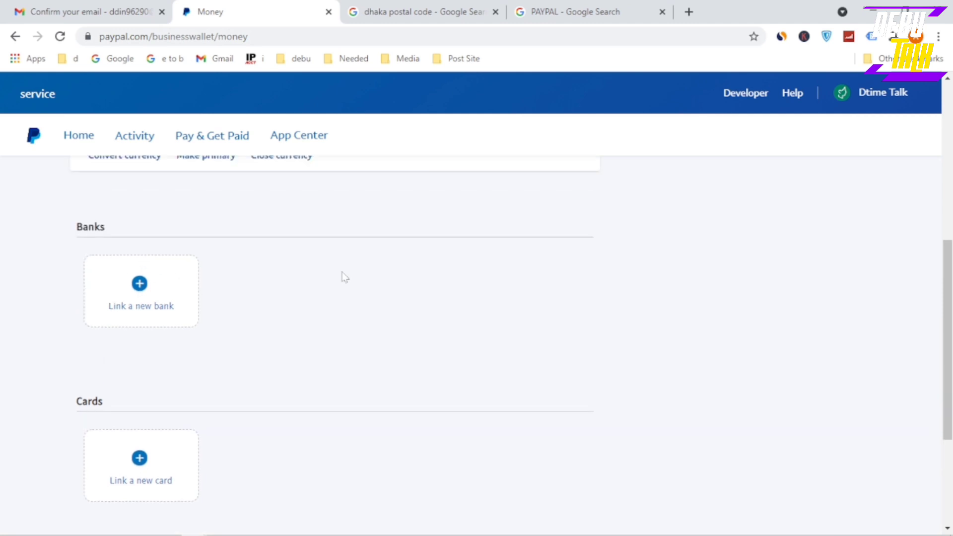